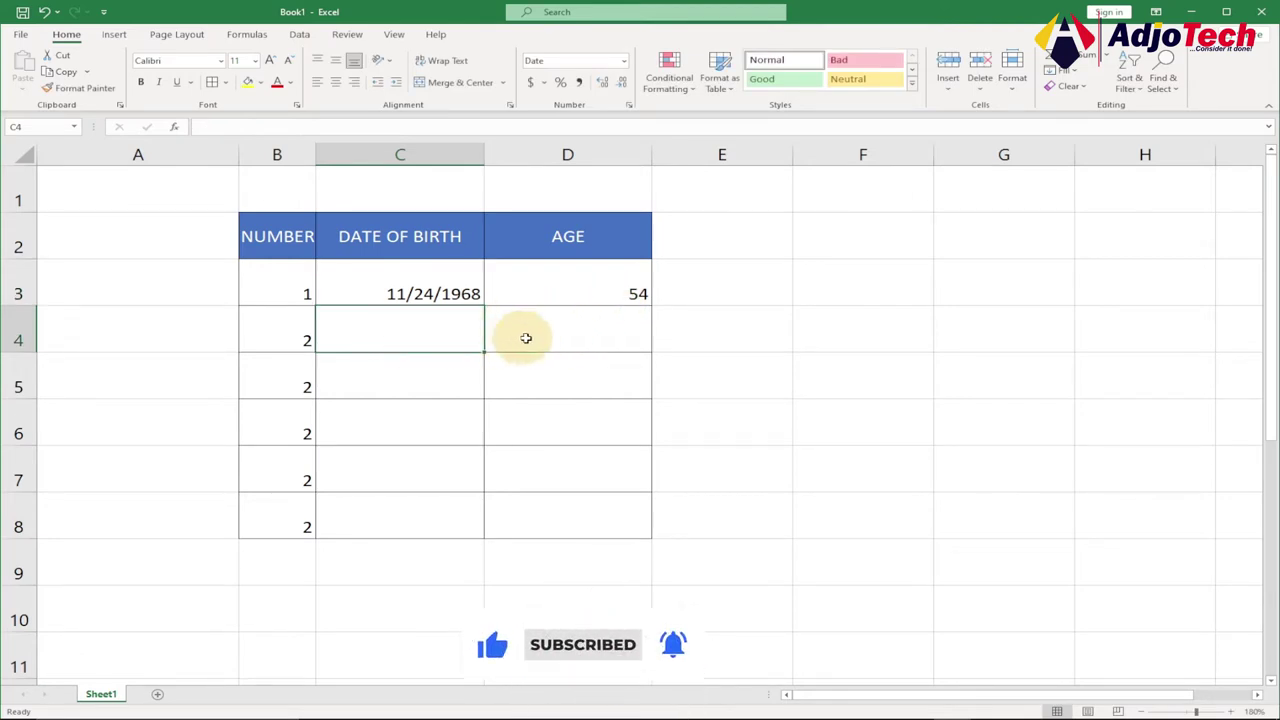
Enter the trial birth date 2/23/2009 in C4 and fill D3's AGE formula down to D4
key(ctrl+d)
key(BackSpace)
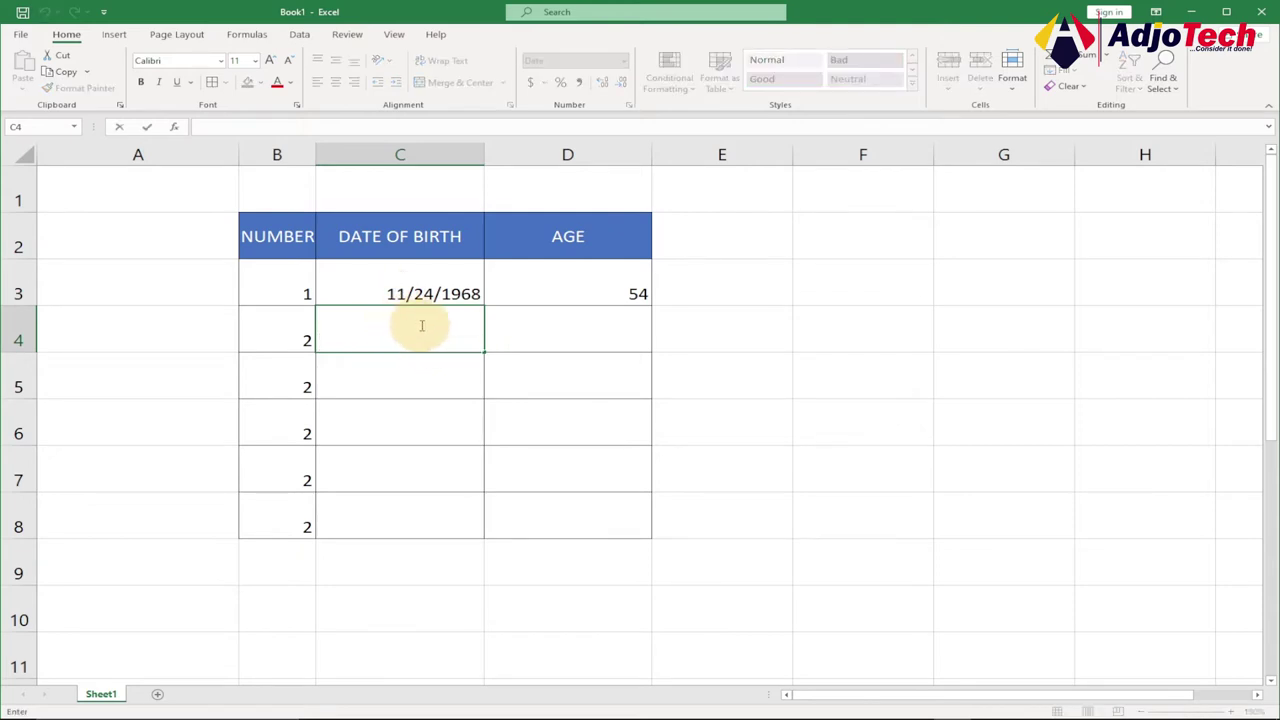
click(603, 329)
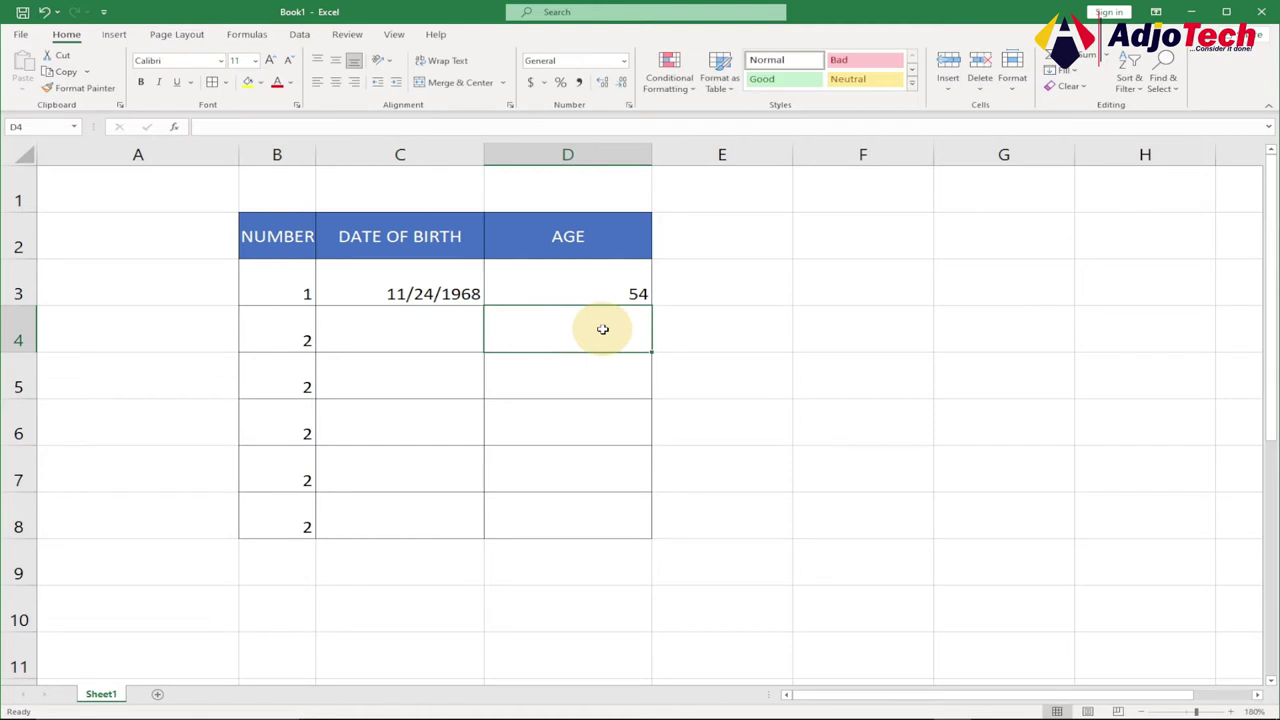
click(421, 336)
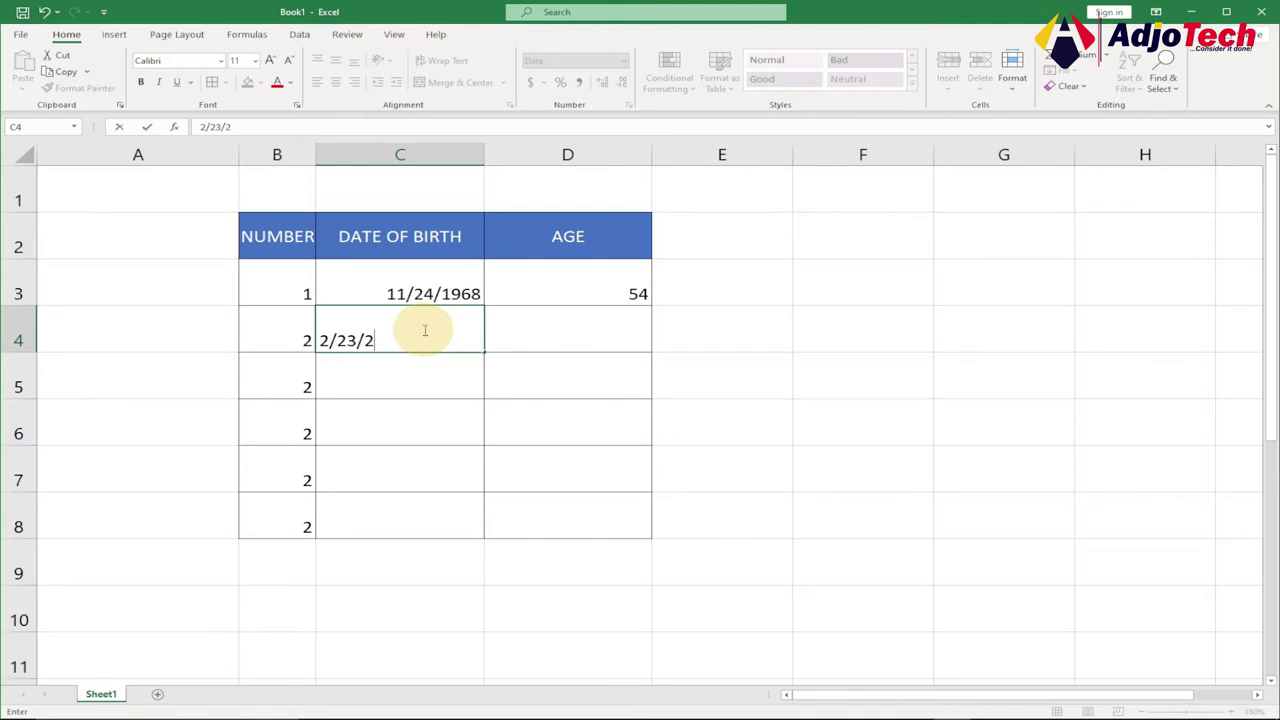
key(Return)
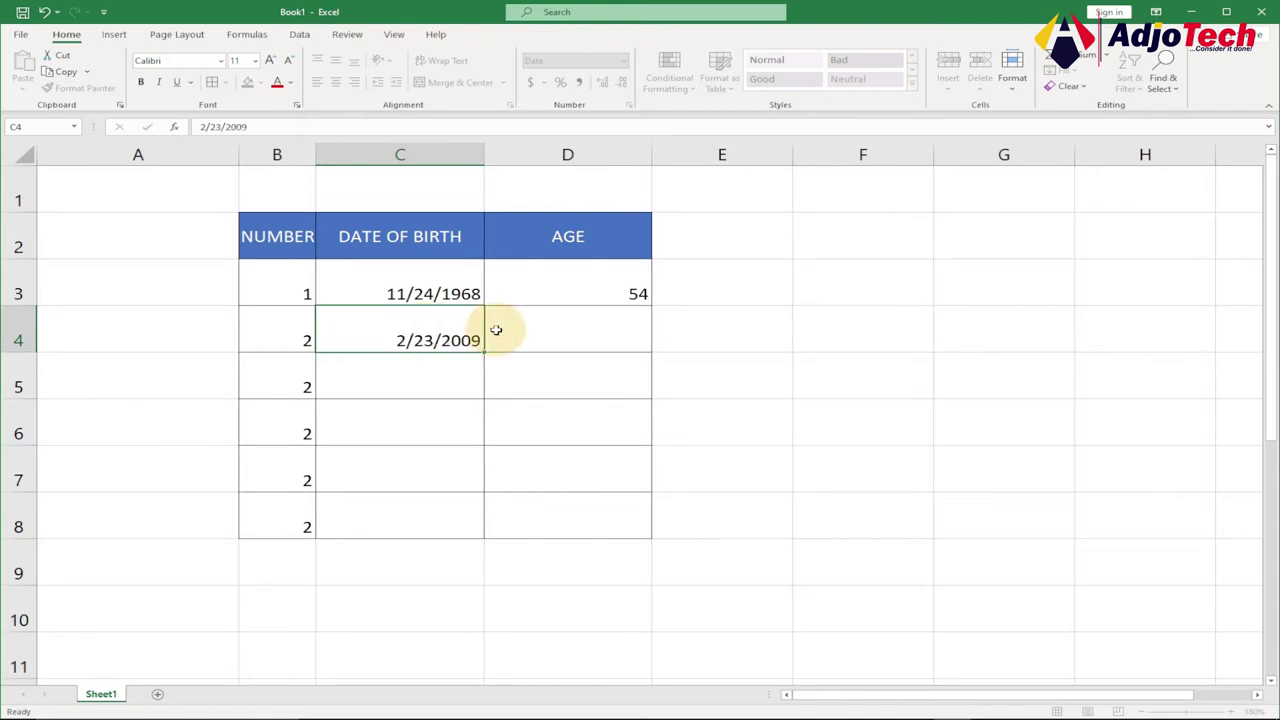
click(595, 291)
drag(648, 300, 623, 368)
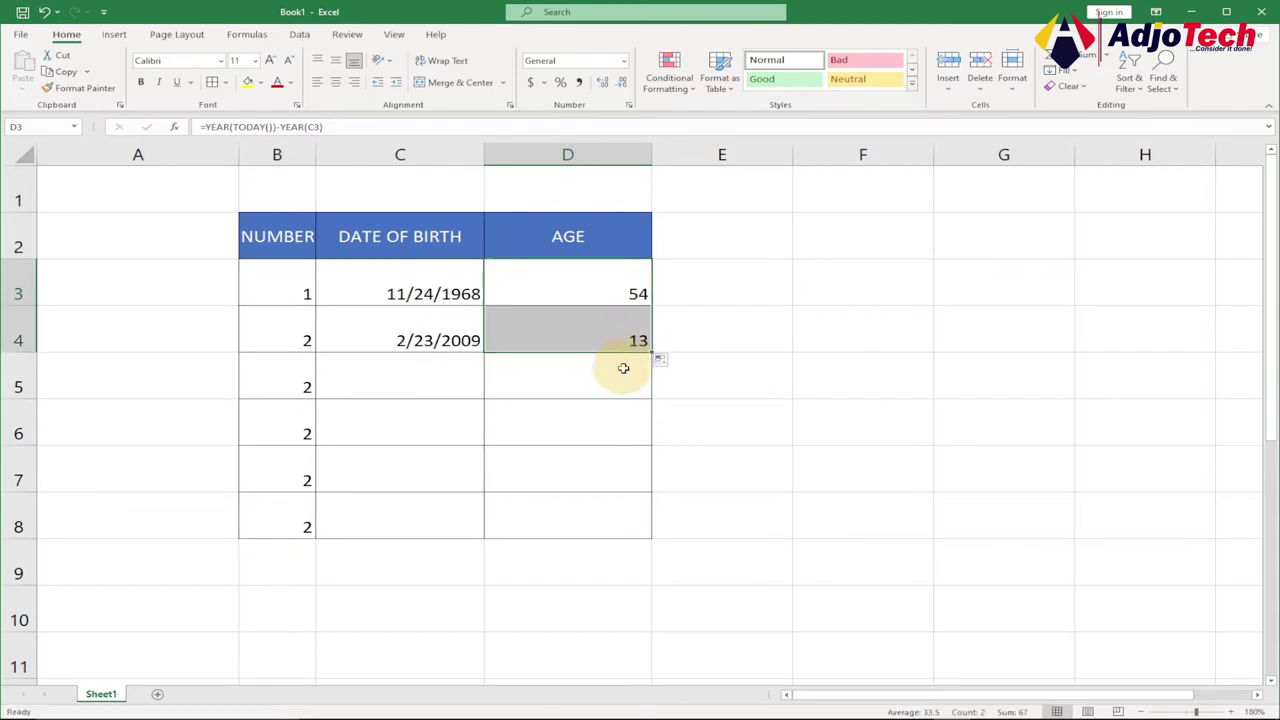
click(489, 385)
Delete the 2/23/2009 test date from C4 and clear the AGE results in D3:D4
click(449, 372)
drag(401, 335, 568, 331)
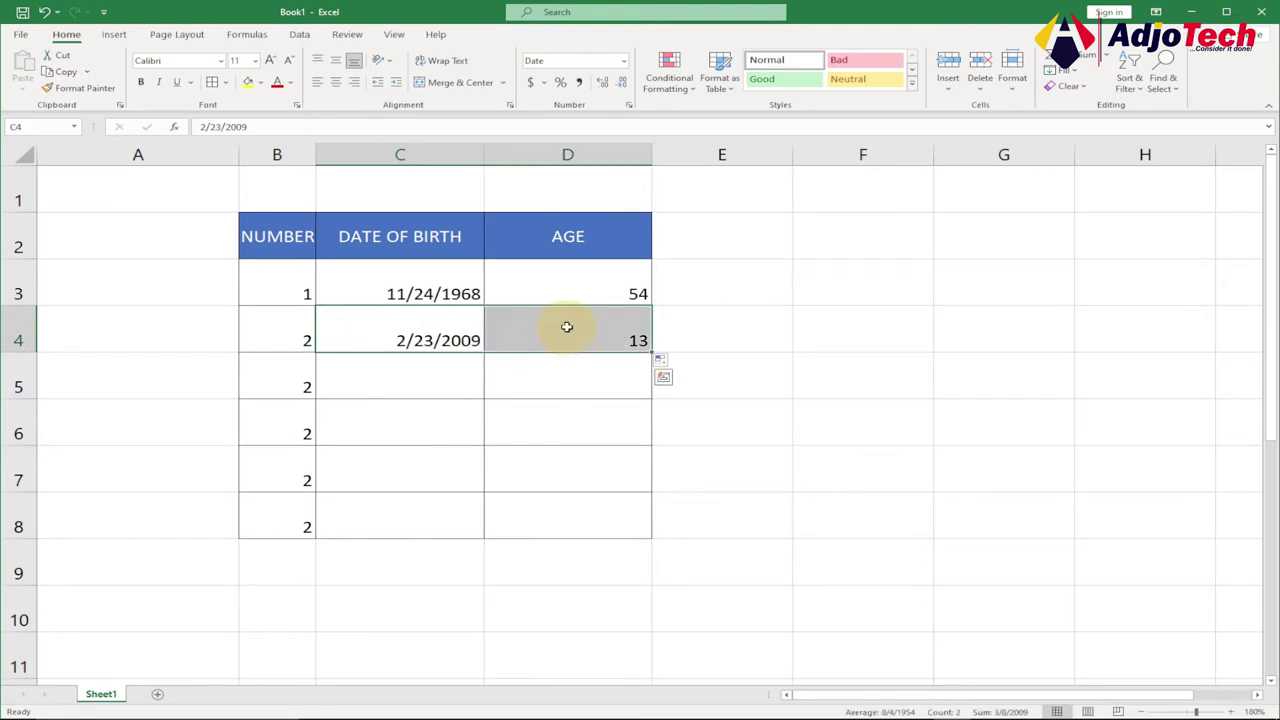
key(BackSpace)
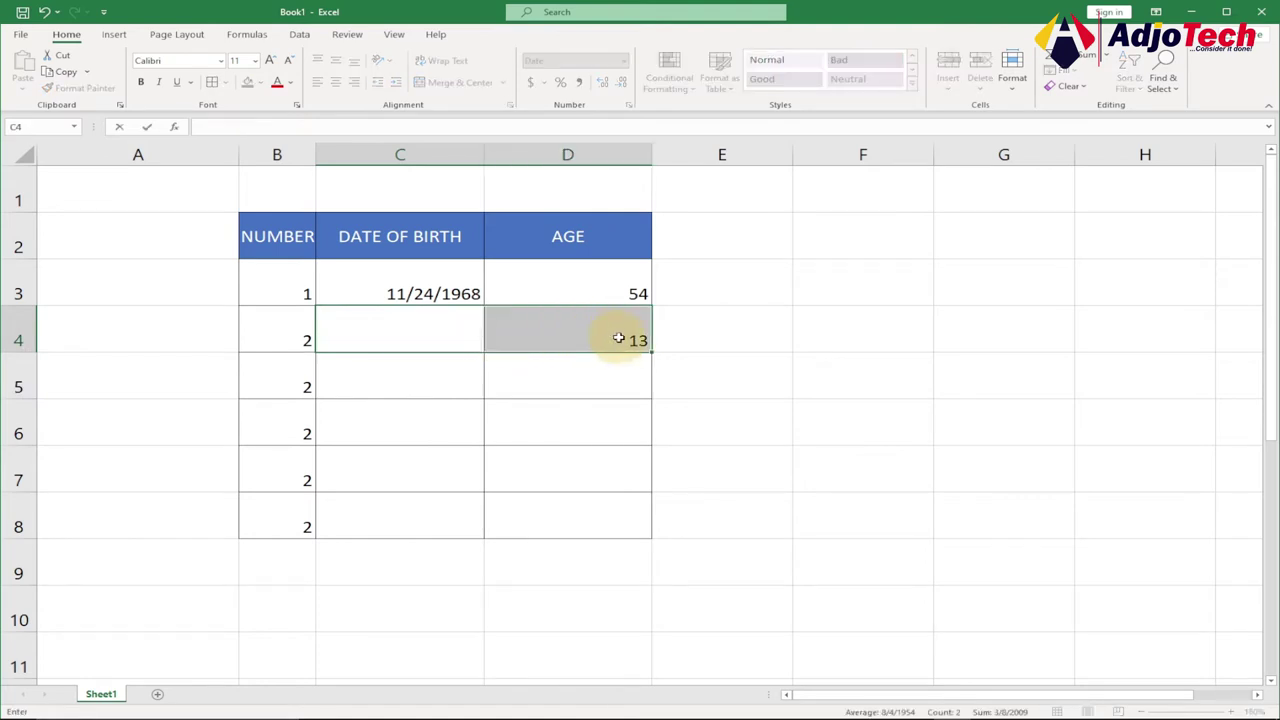
click(617, 338)
drag(611, 280, 608, 323)
key(Delete)
click(606, 291)
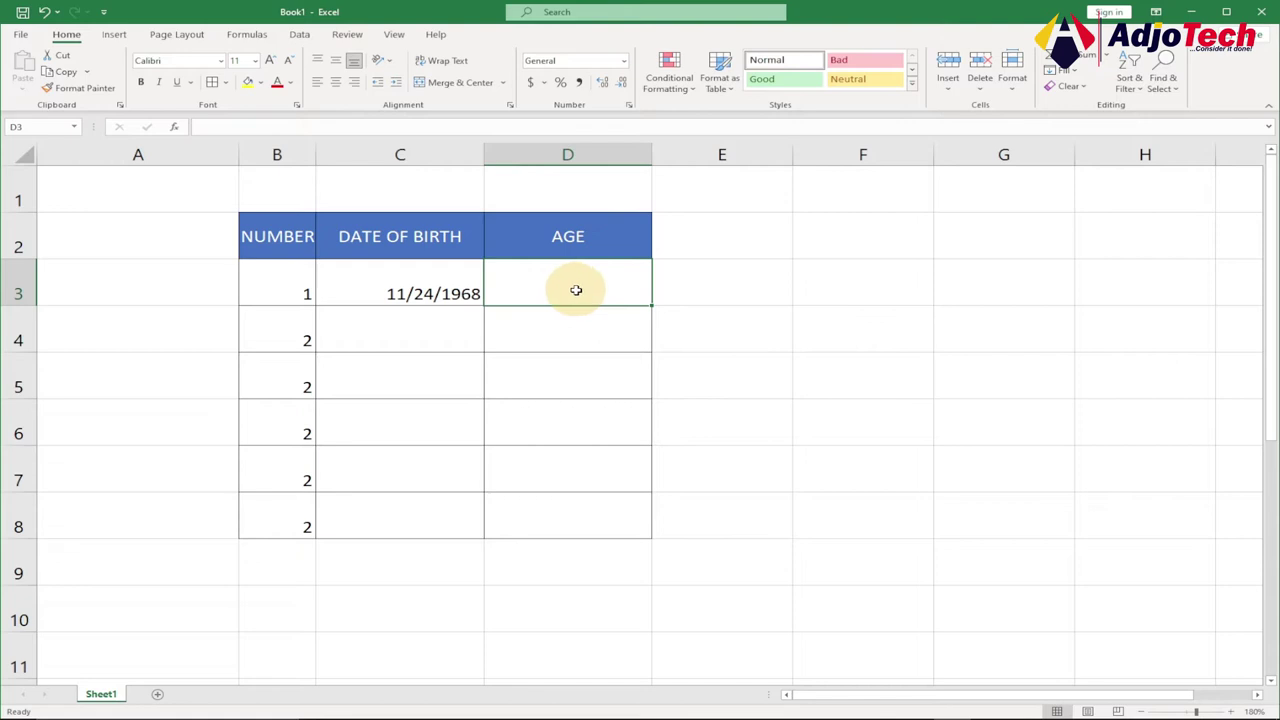
Enter =YEAR(TODAY())-YEAR(C3) in D3, picking C3 as the birth-date reference
key(BackSpace)
text(=YEAR)
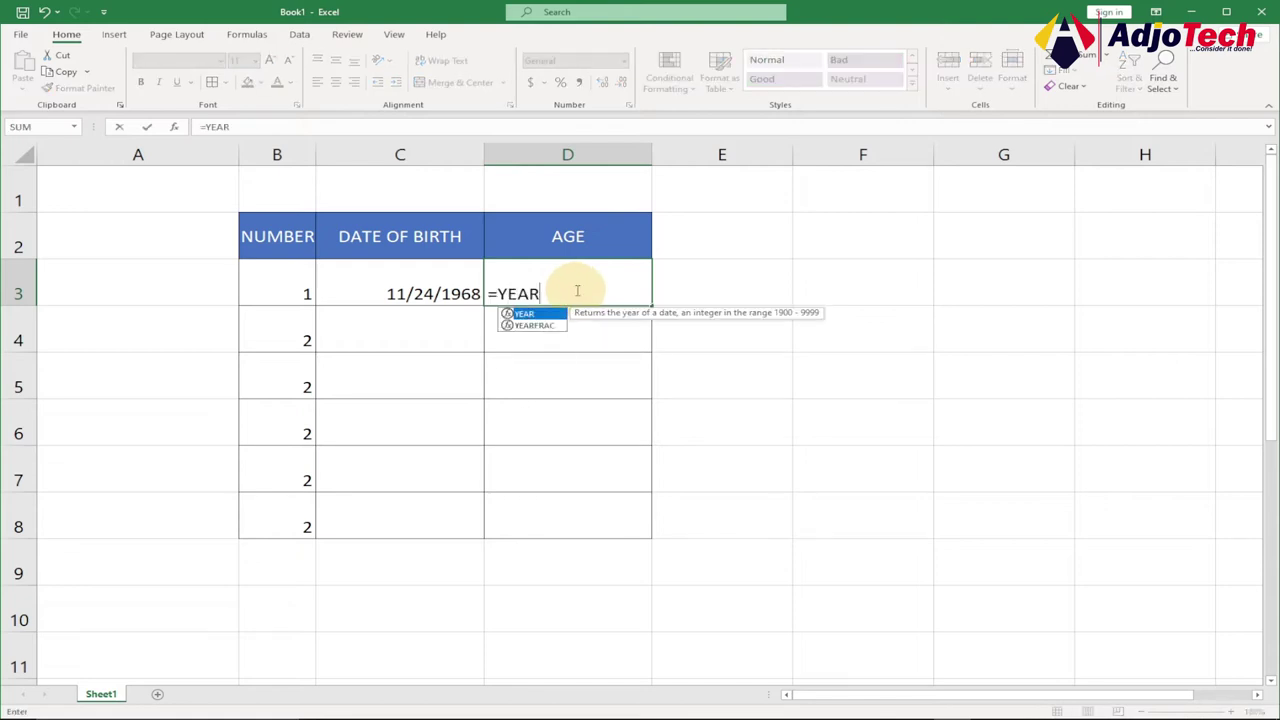
text(()
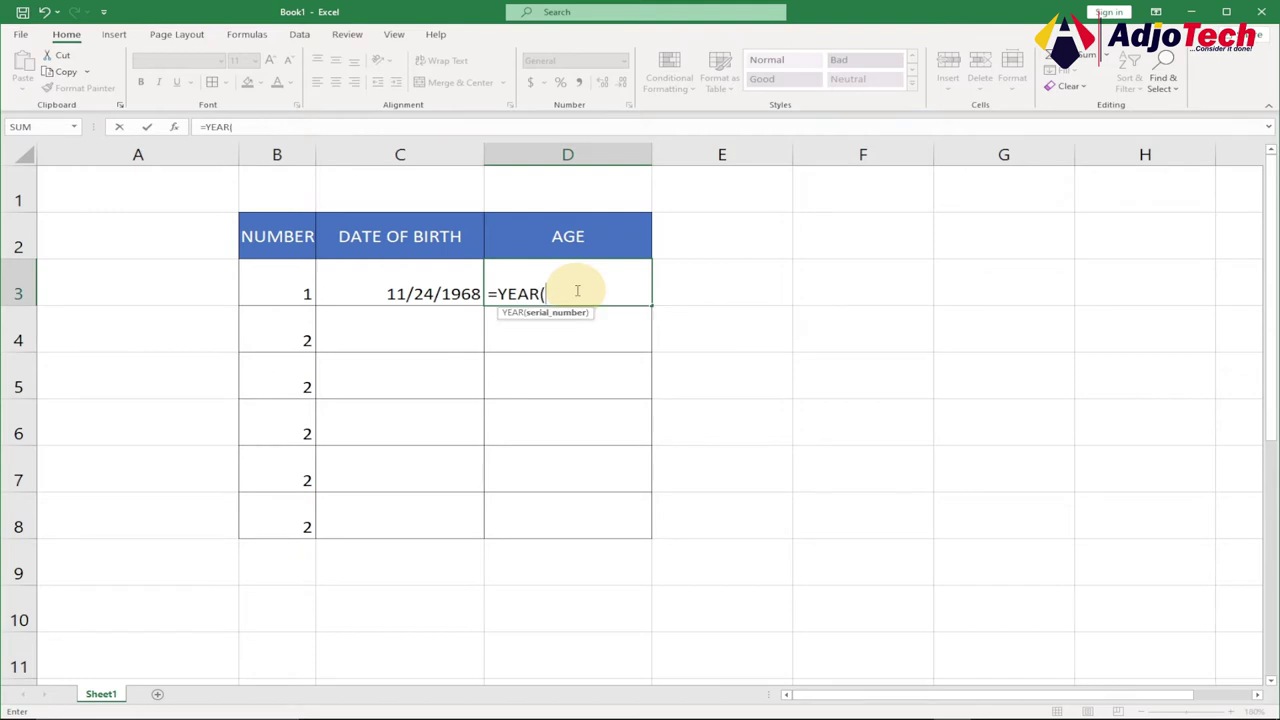
text(TODAY()
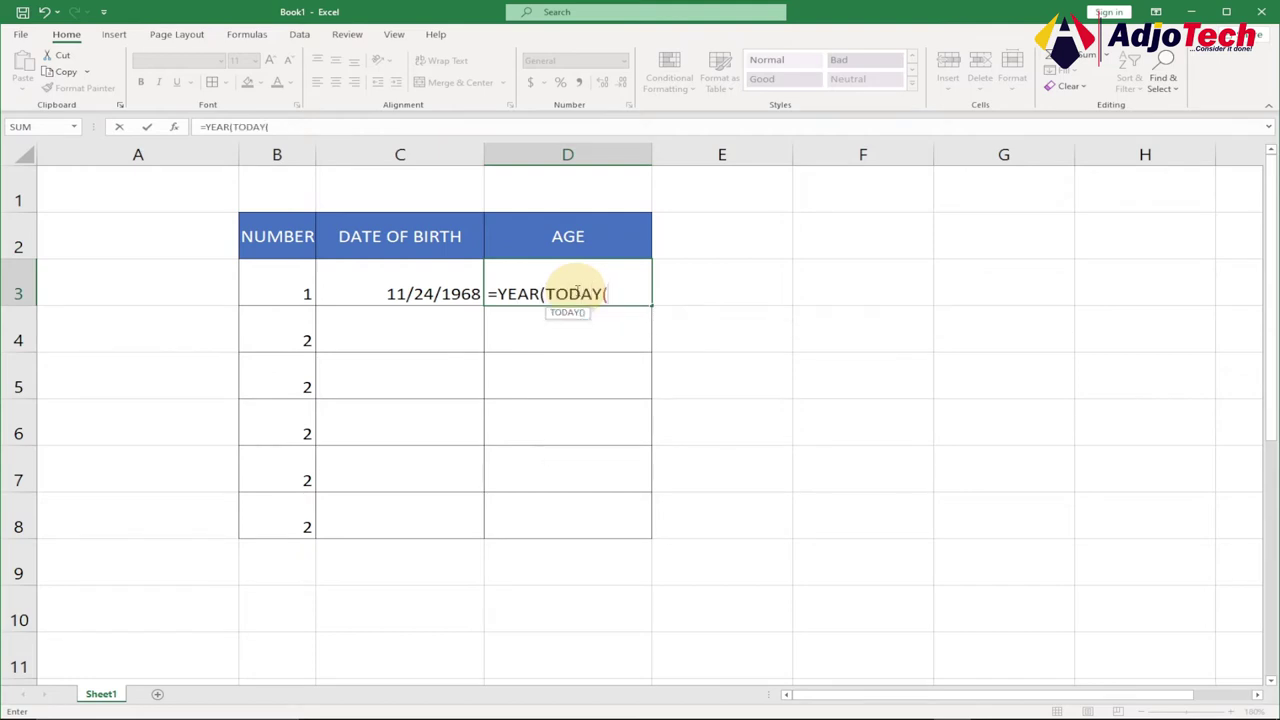
text())
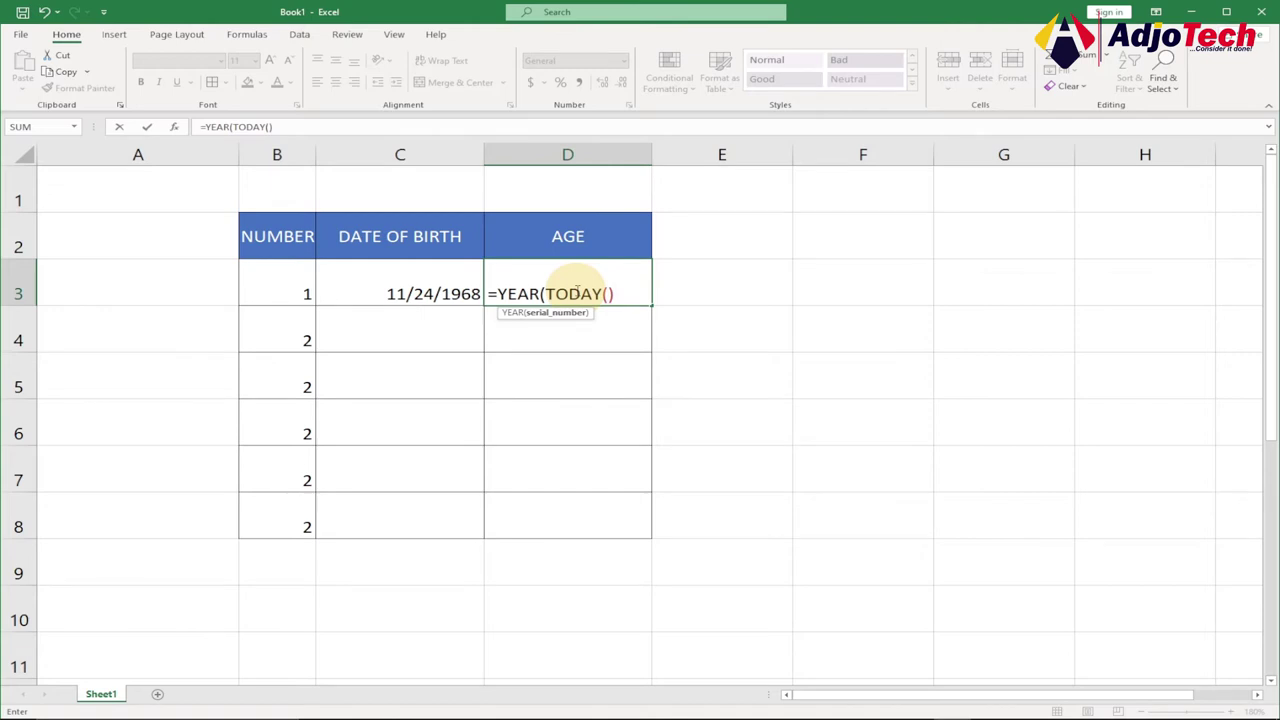
text()-)
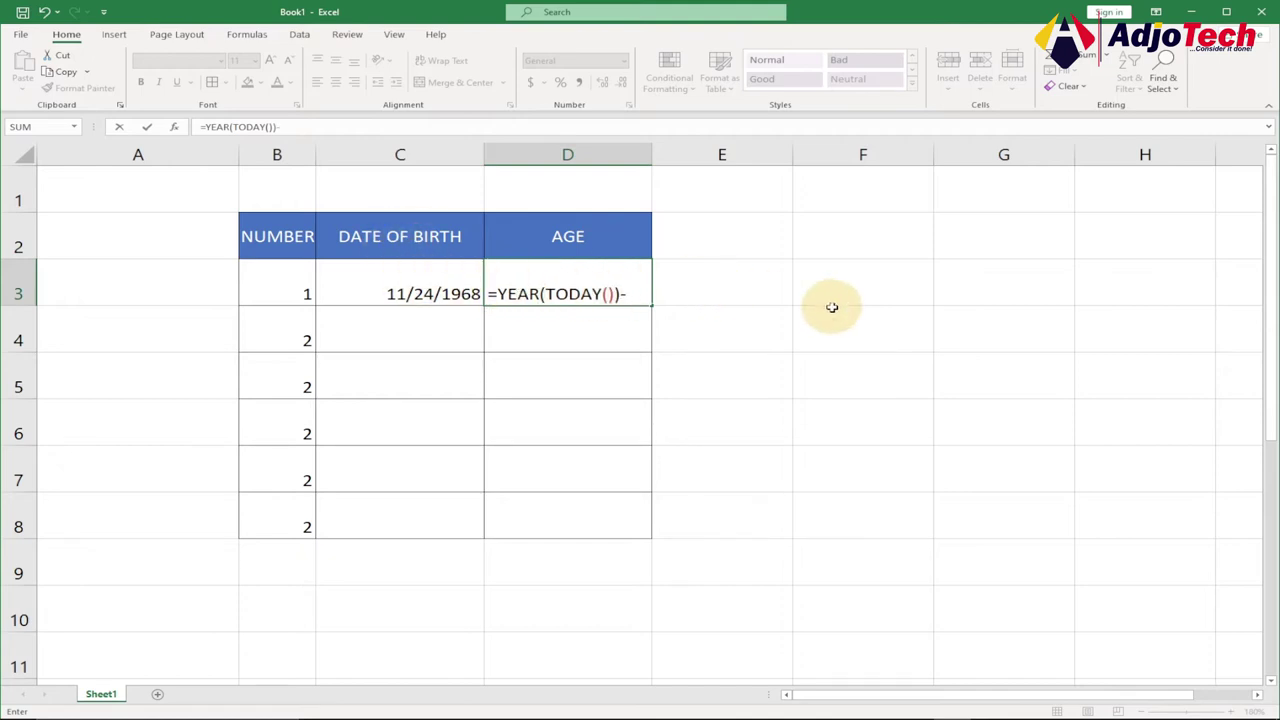
text(YEAR()
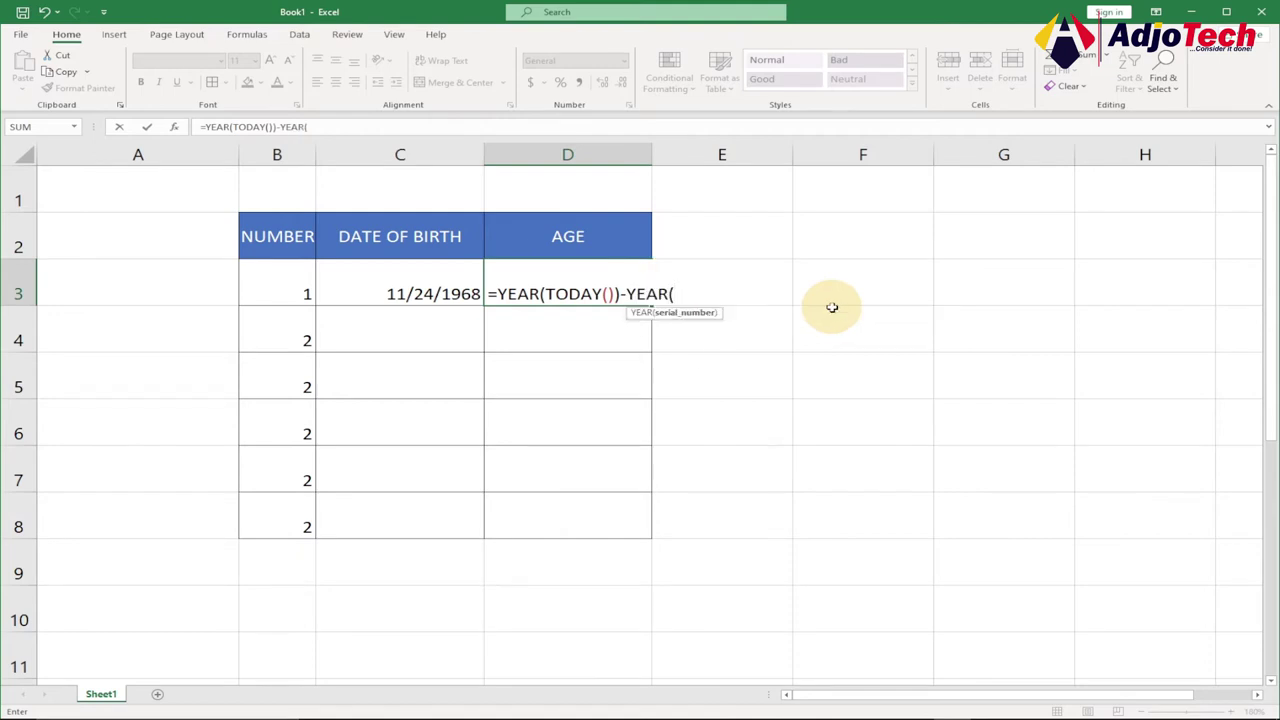
click(391, 293)
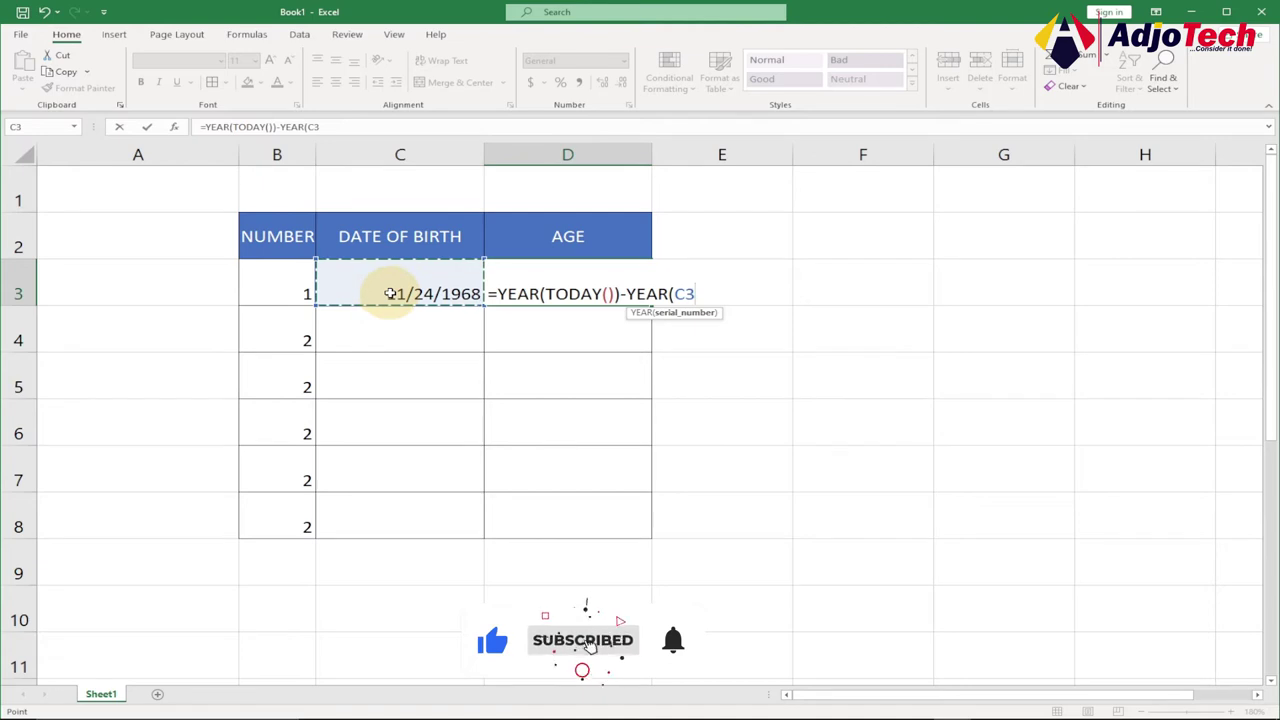
text())
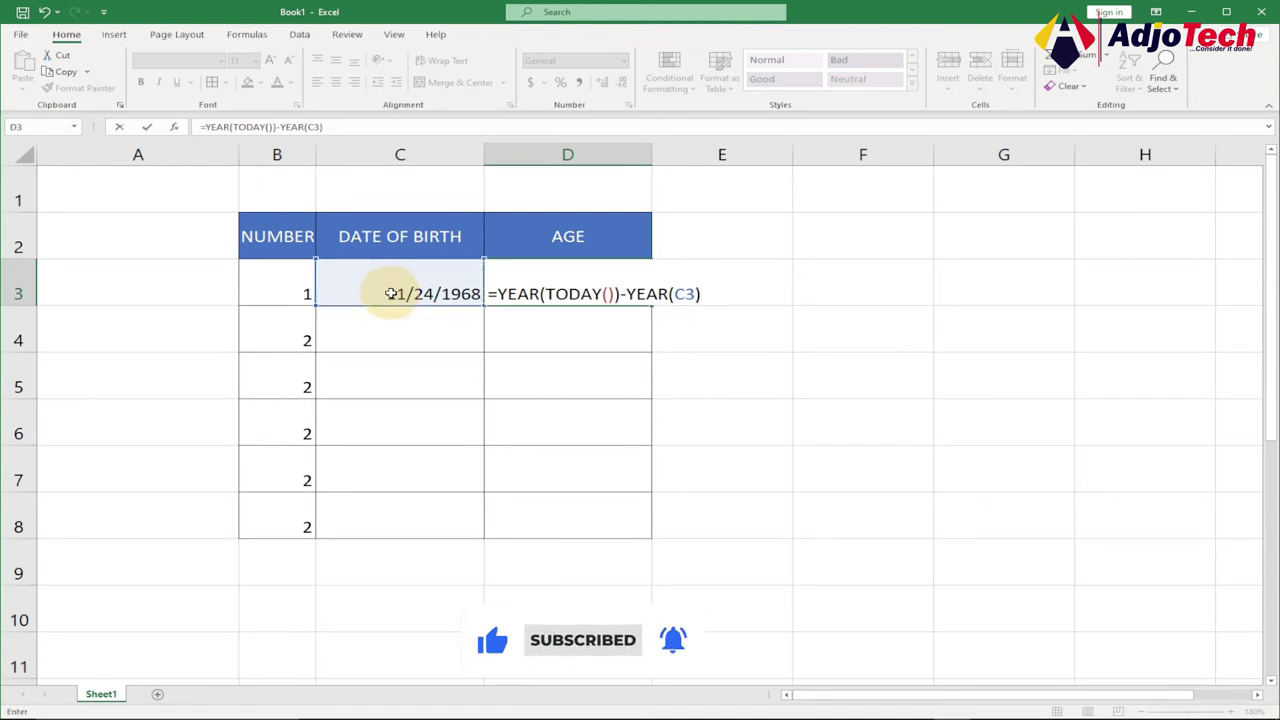
key(Return)
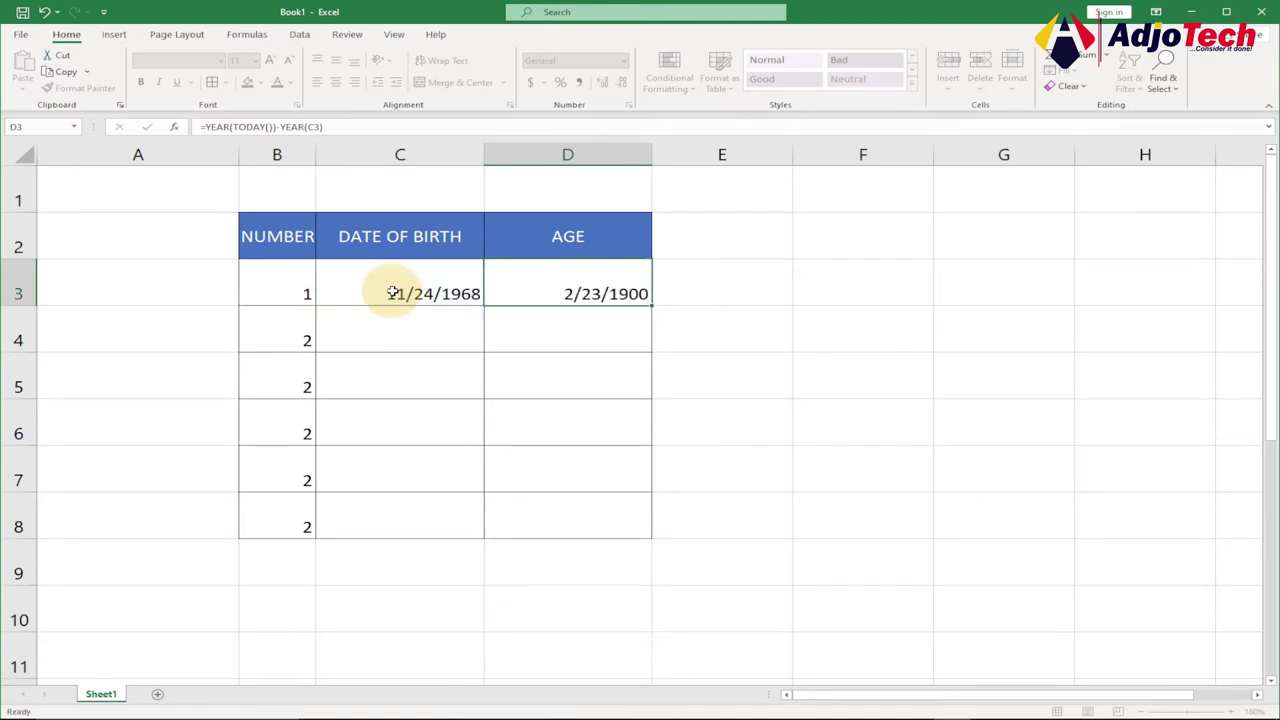
Switch D3 to General number format so it shows the age 54
click(570, 290)
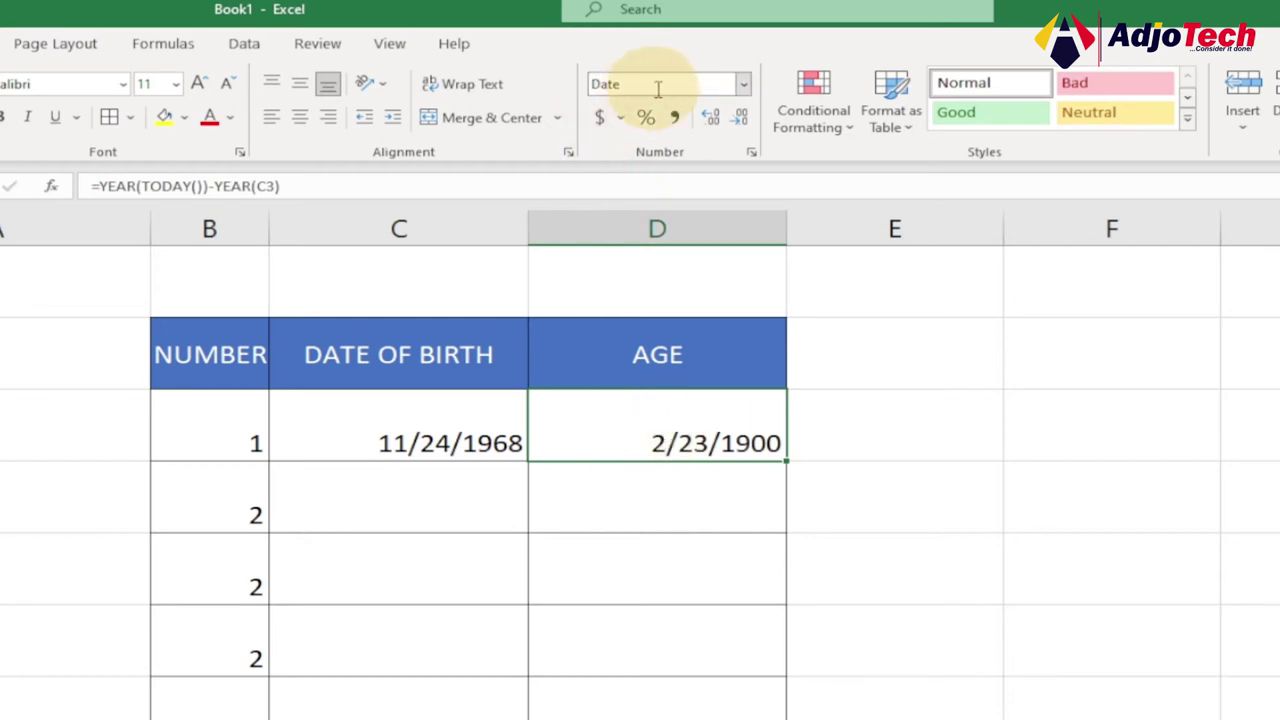
click(745, 85)
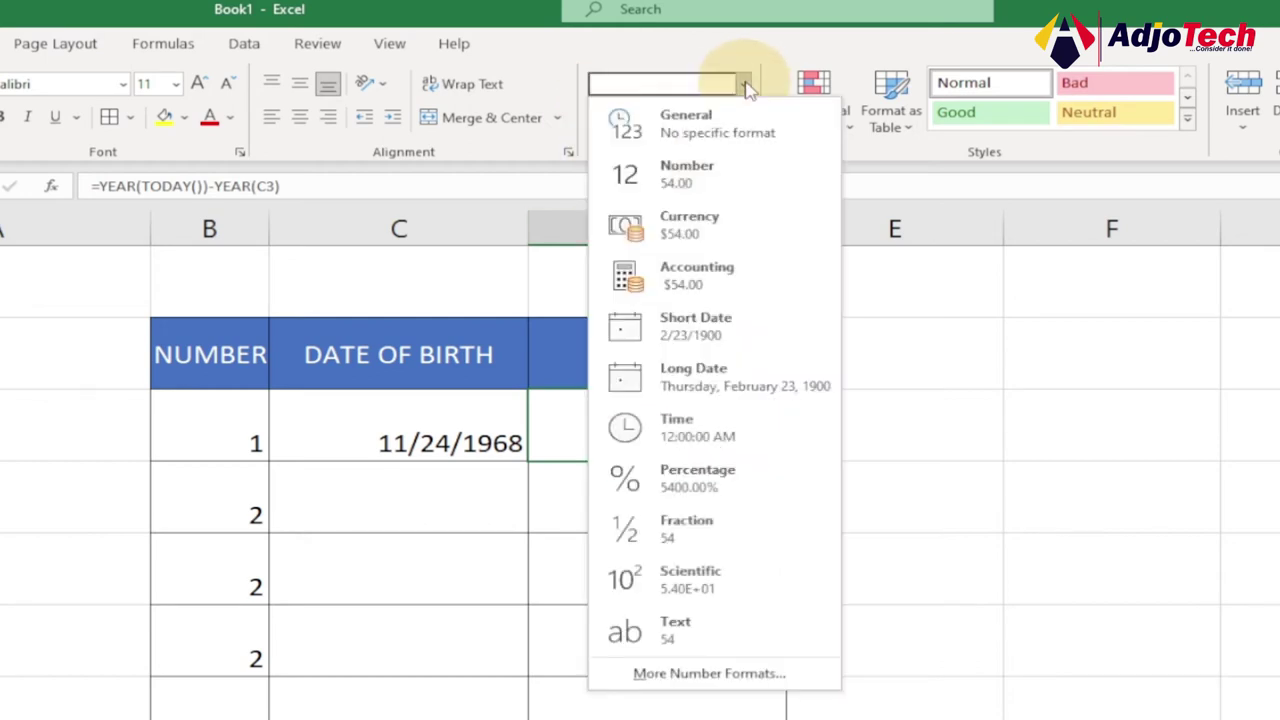
click(708, 130)
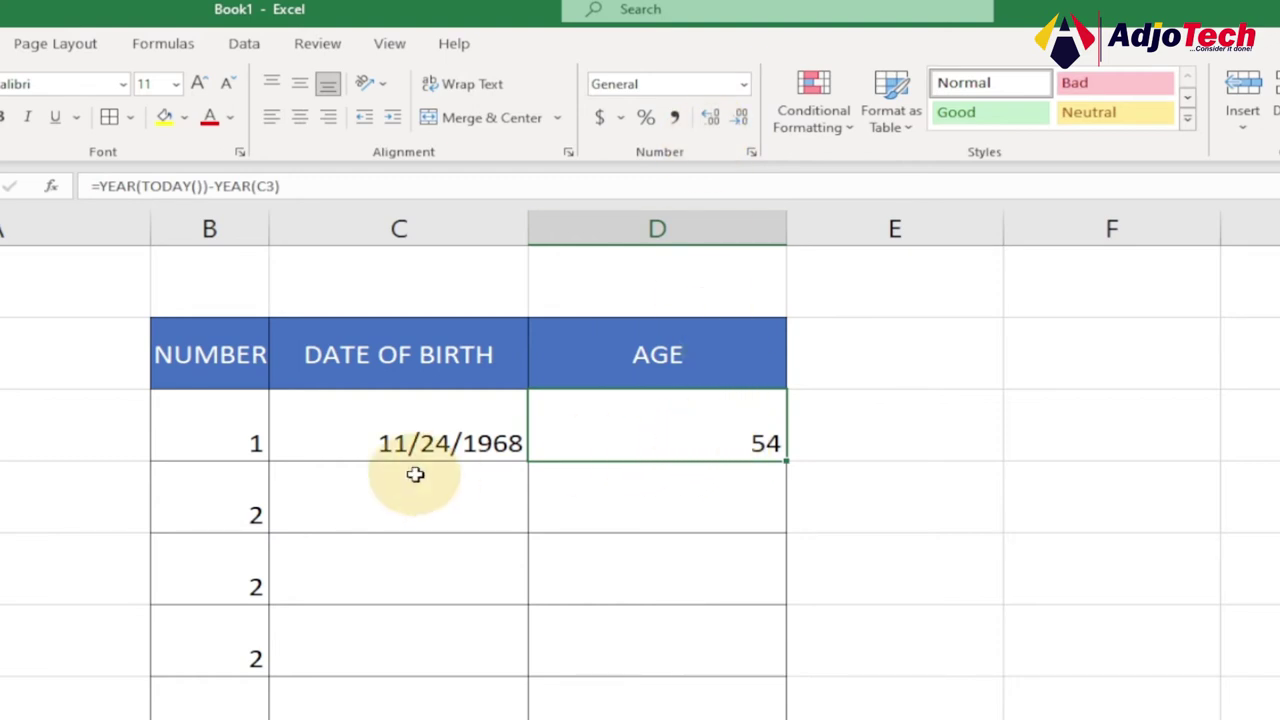
double_click(500, 443)
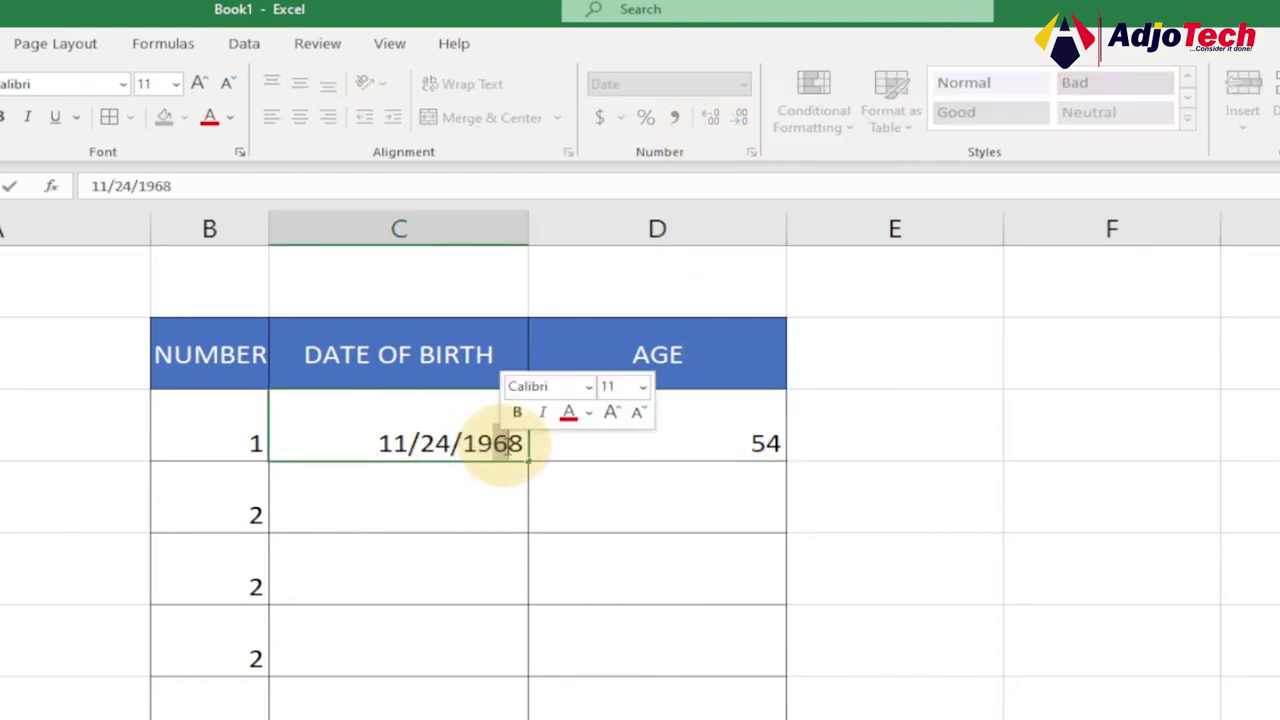
Edit C3's birth year, trying 1988 and 1989, and settle on 11/24/1990
key(BackSpace)
text(8)
key(Return)
click(506, 443)
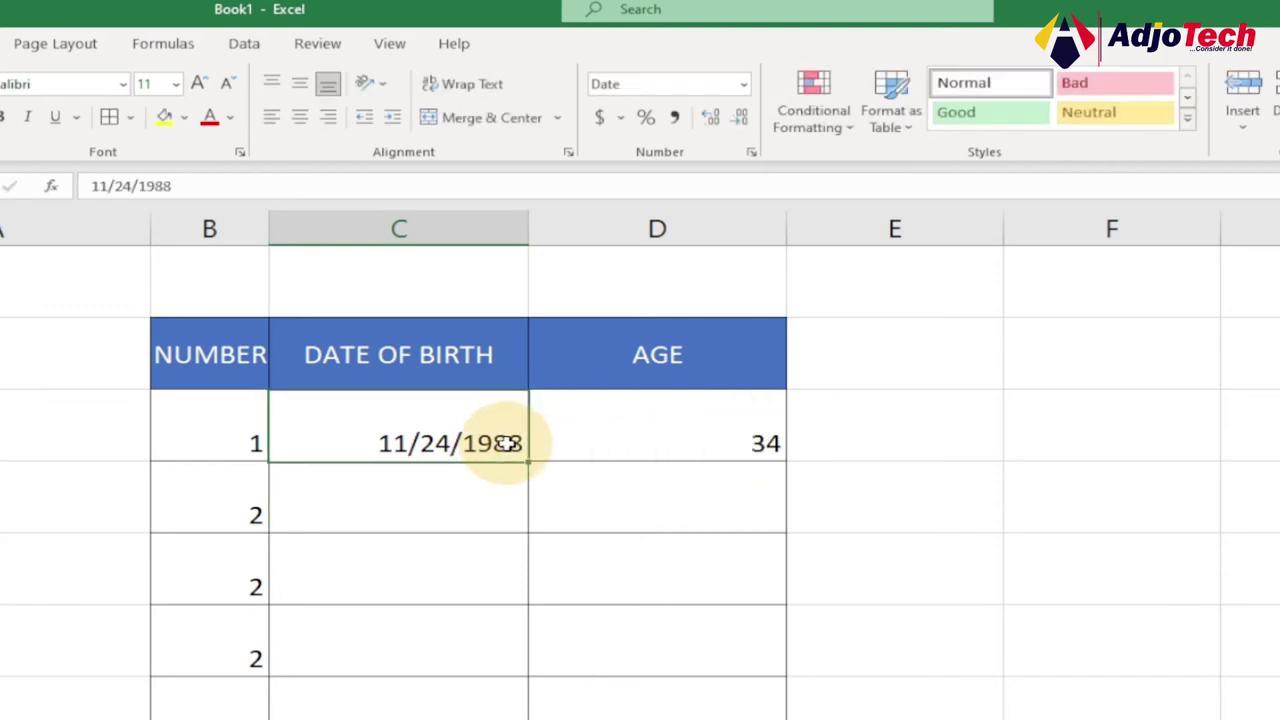
double_click(506, 443)
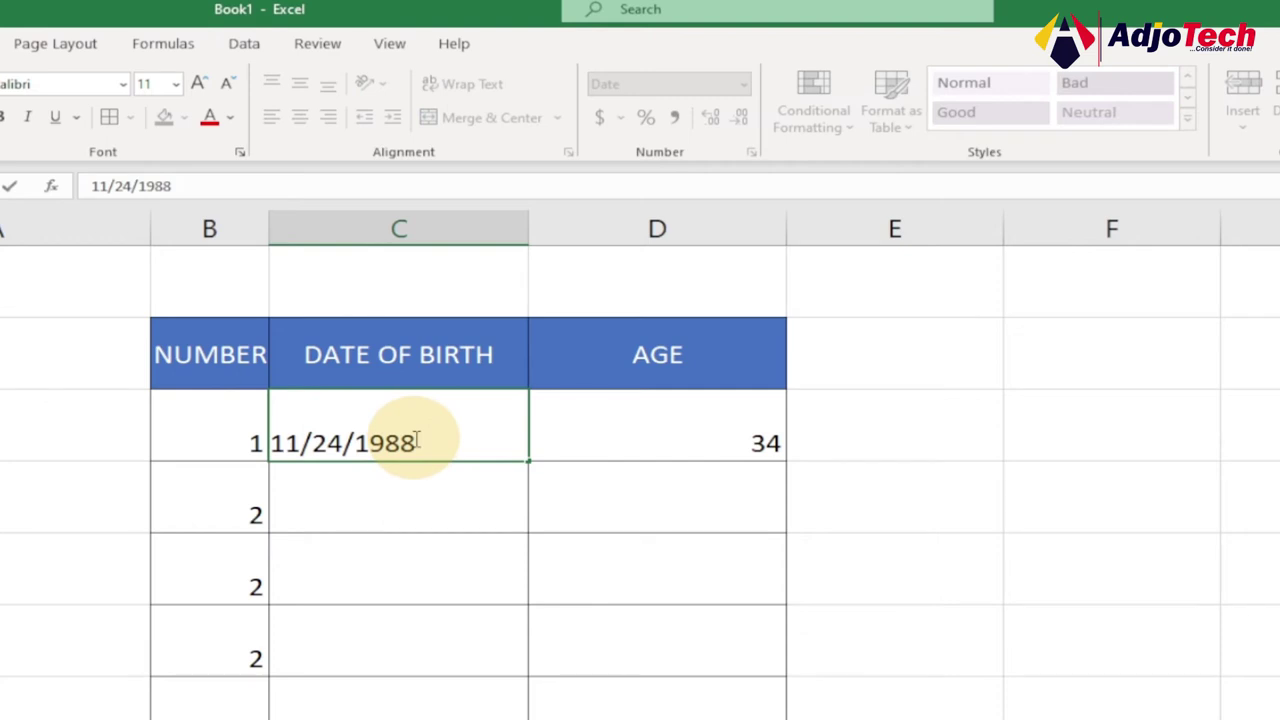
key(Return)
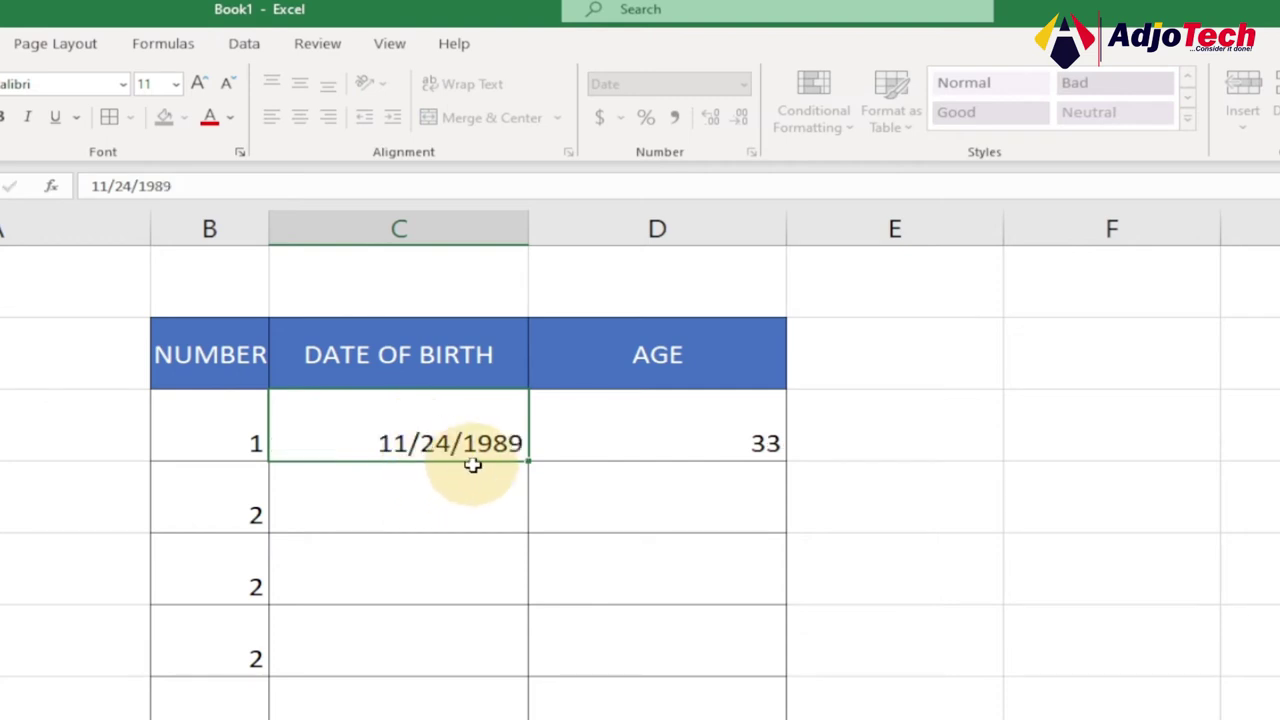
click(516, 445)
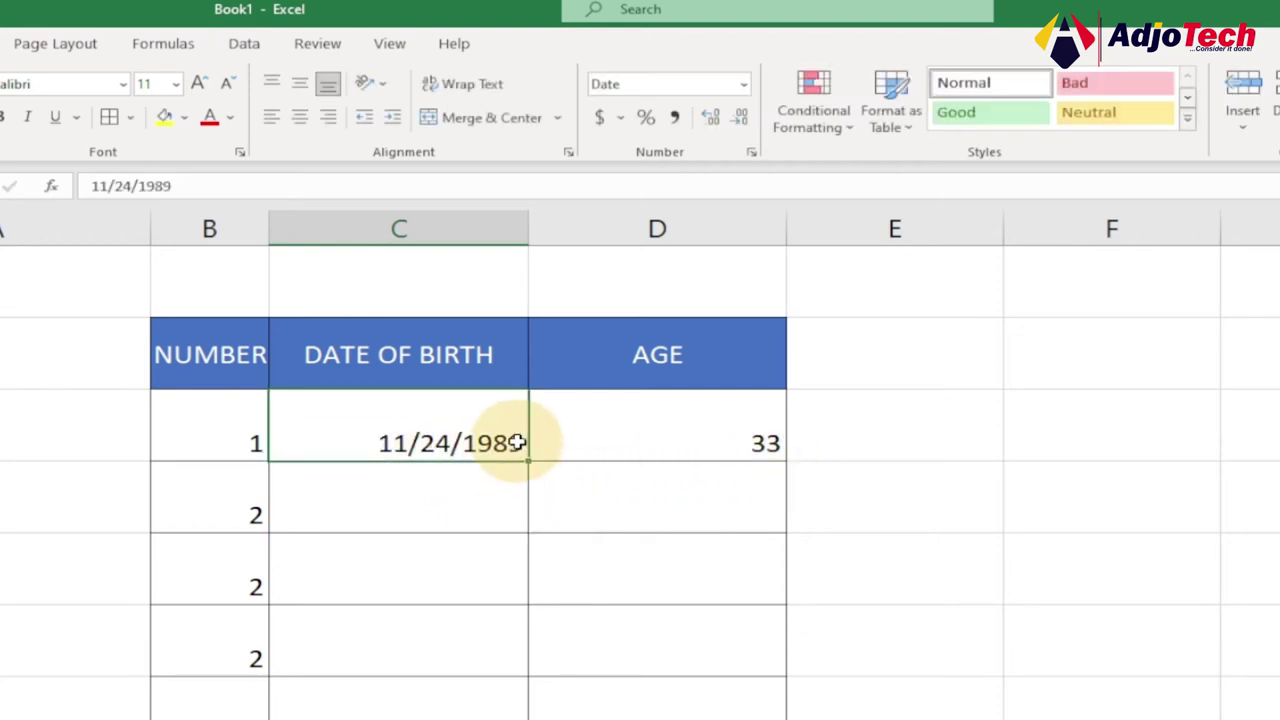
double_click(494, 443)
key(BackSpace)
key(BackSpace)
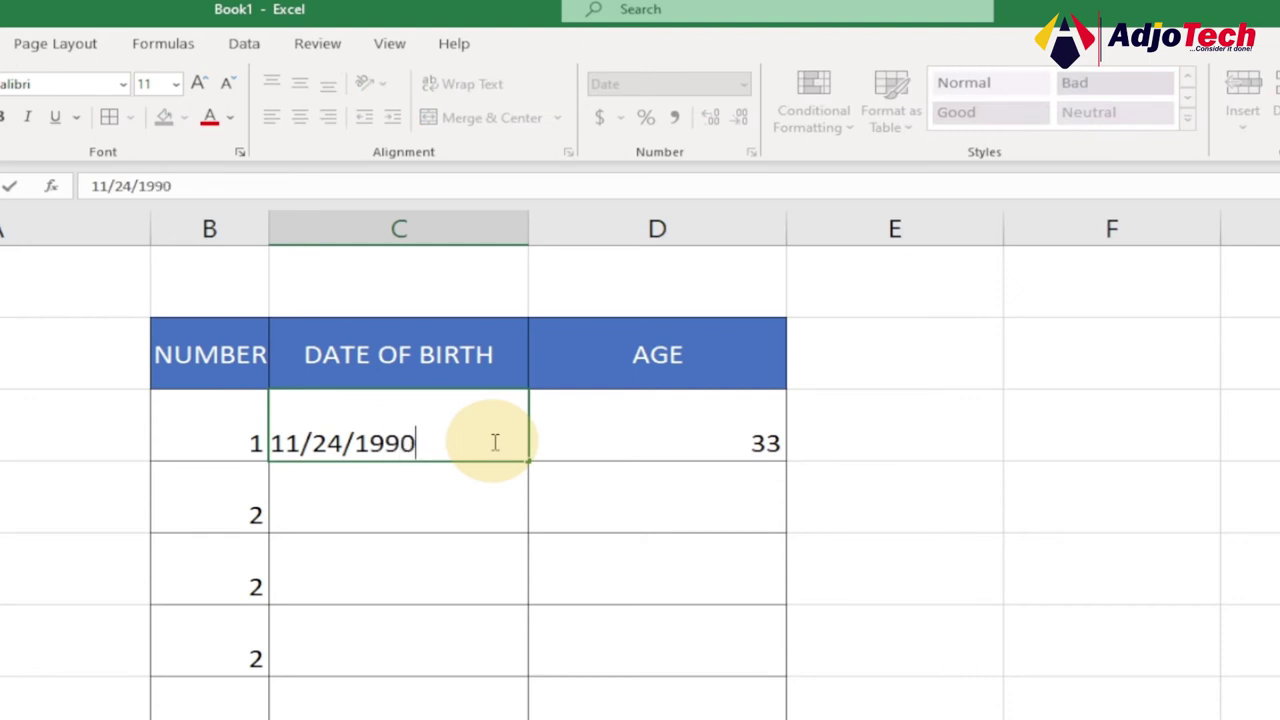
key(Return)
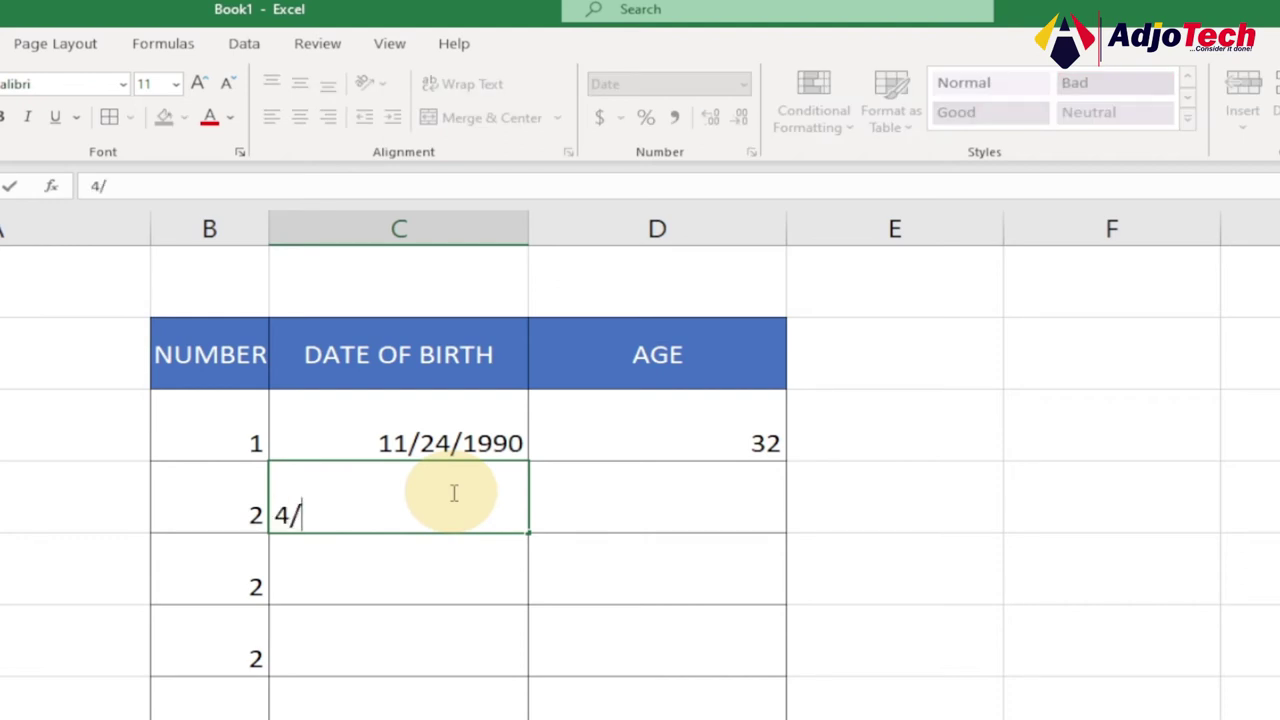
Finish entering the second birth date 4/3/1998 in C4
text(34)
key(BackSpace)
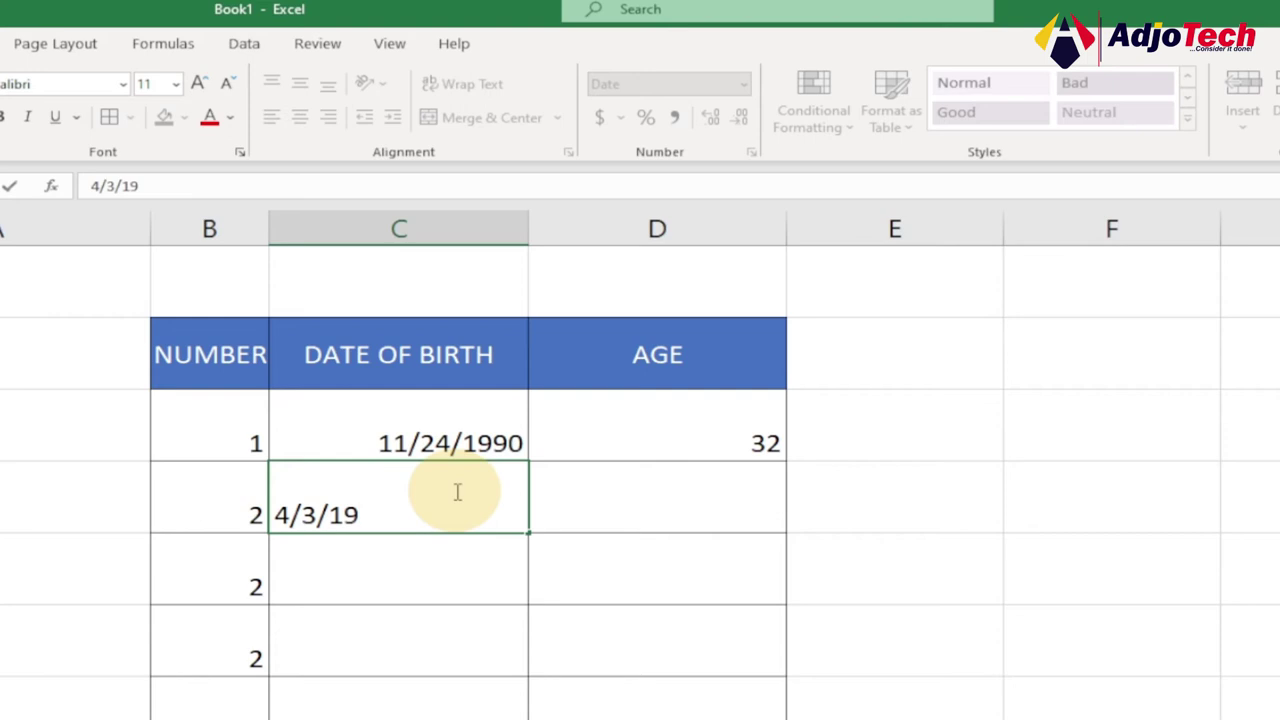
text(/1998)
key(ctrl+Return)
Fill the AGE formula from D3 down column D, giving 24 for row 4 and 122 for blank rows
click(680, 443)
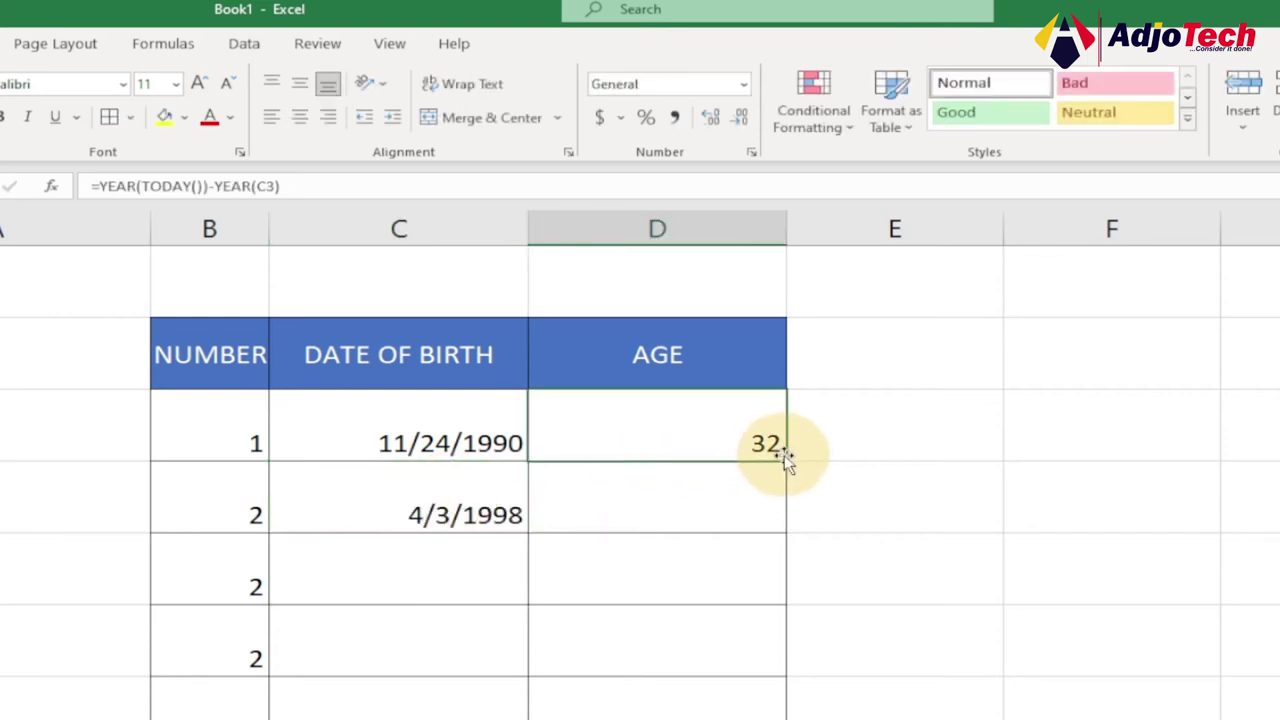
mouse_move(786, 459)
mouse_down()
mouse_move(746, 663)
mouse_move(760, 719)
mouse_up()
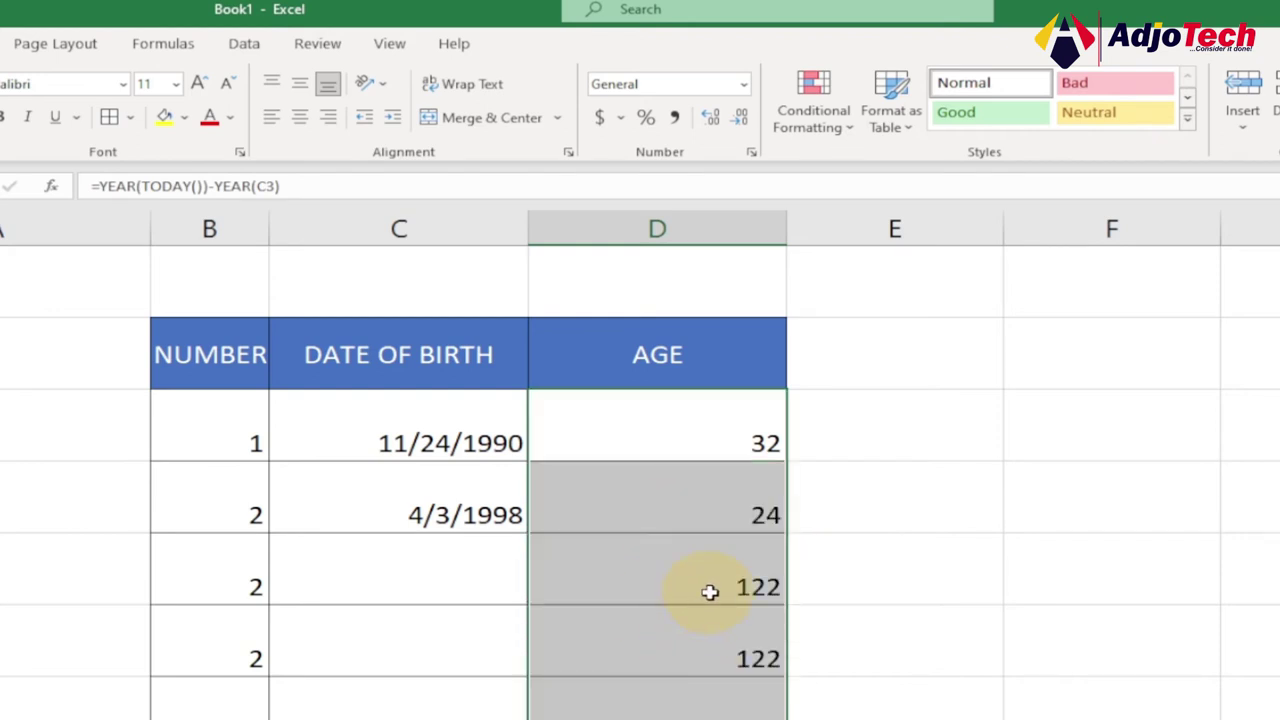
click(734, 705)
click(457, 551)
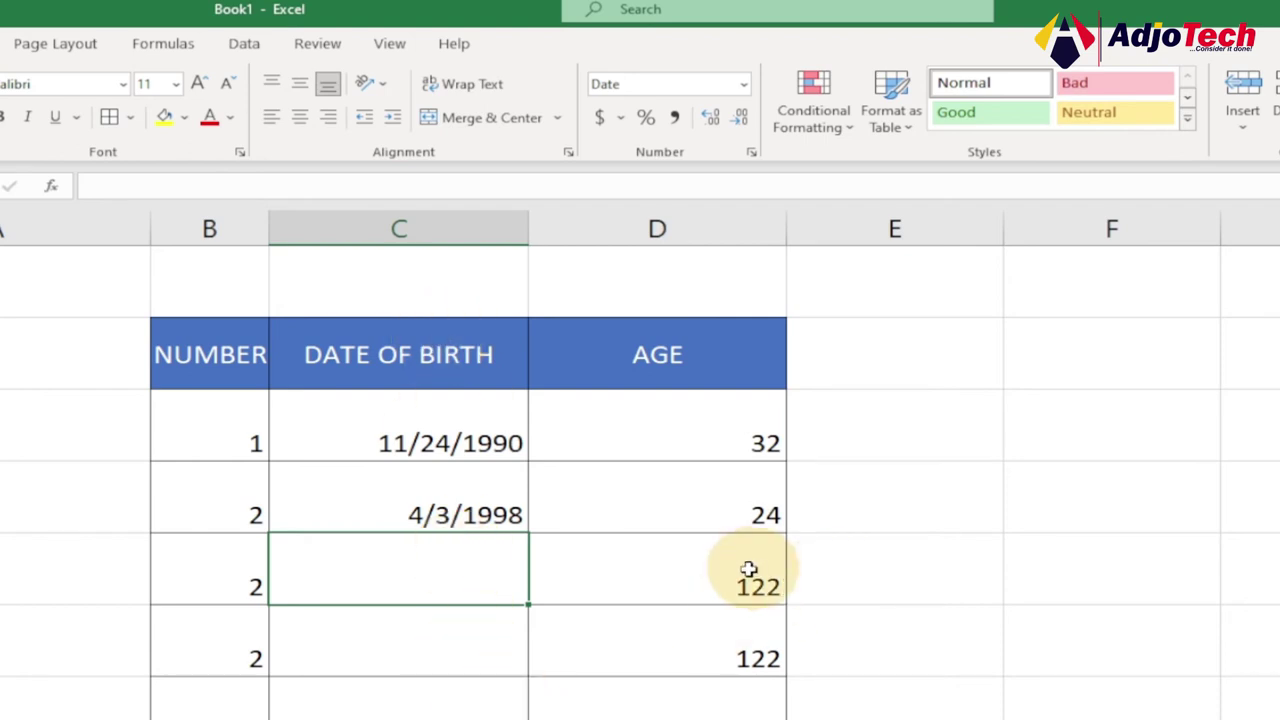
Enter 7/9/2013 in C5 and check that D5's age reads 9
double_click(459, 577)
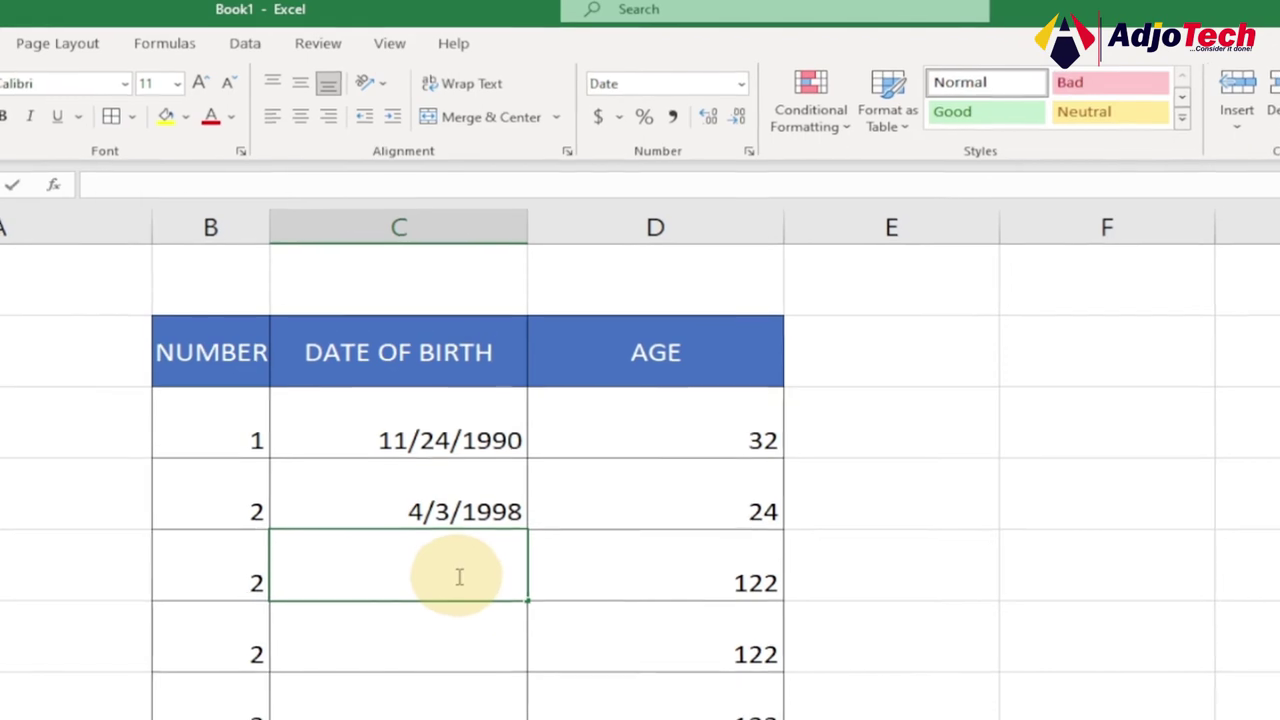
double_click(459, 577)
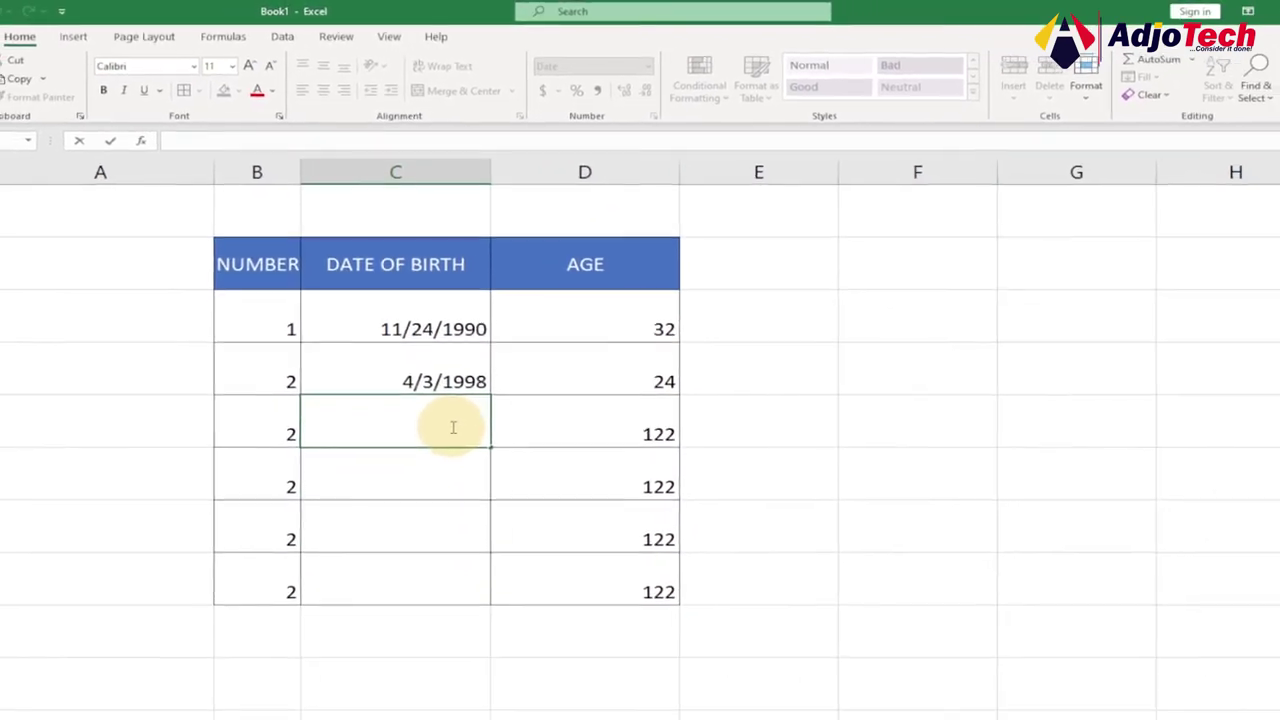
text(7/09/2013)
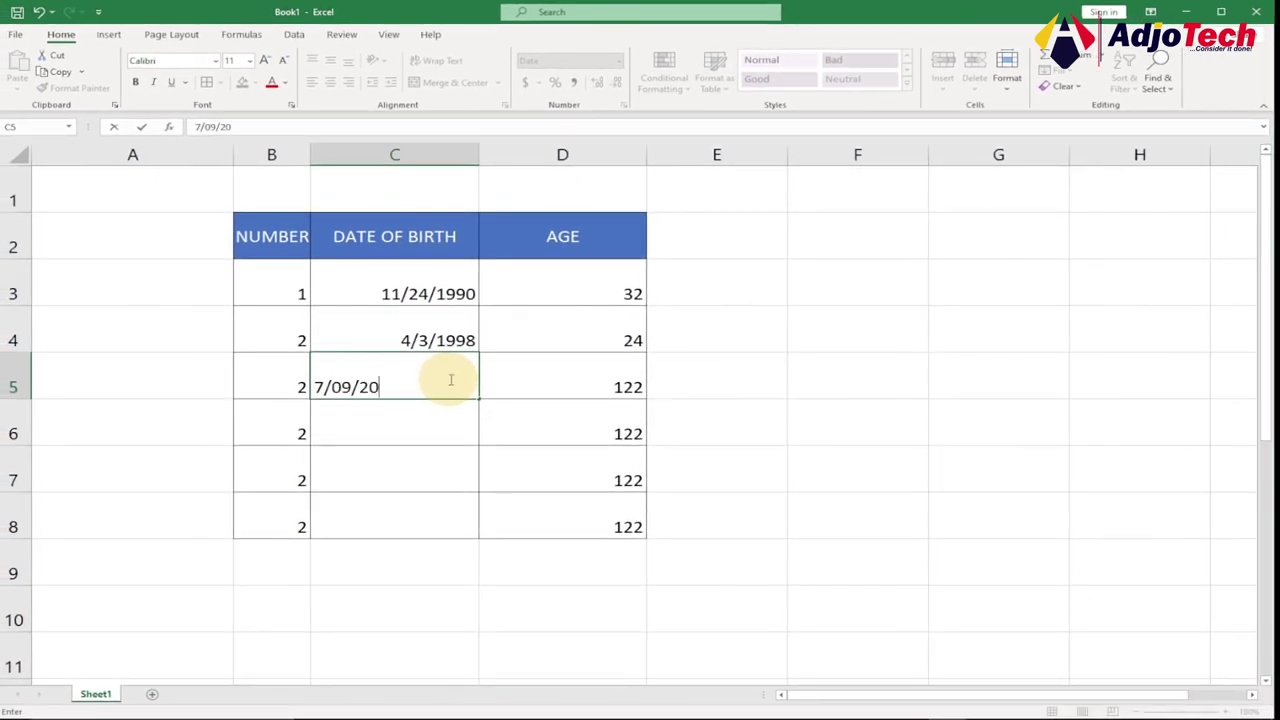
key(Return)
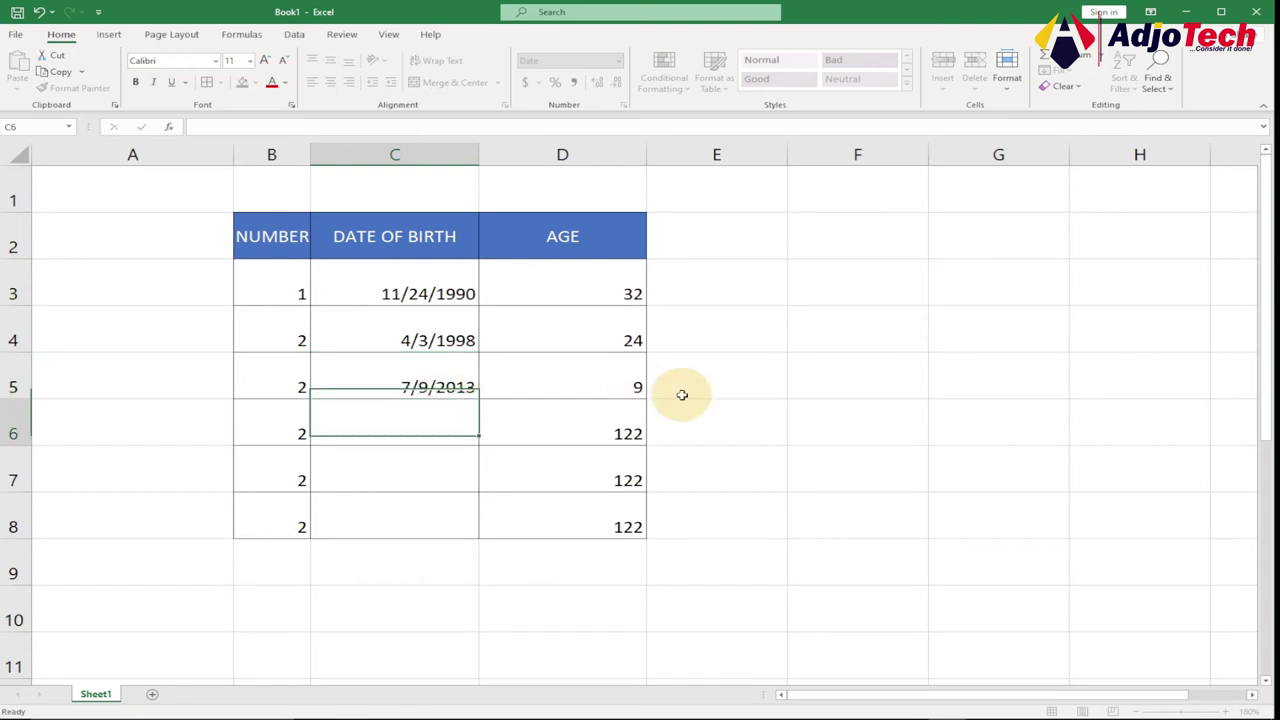
click(575, 384)
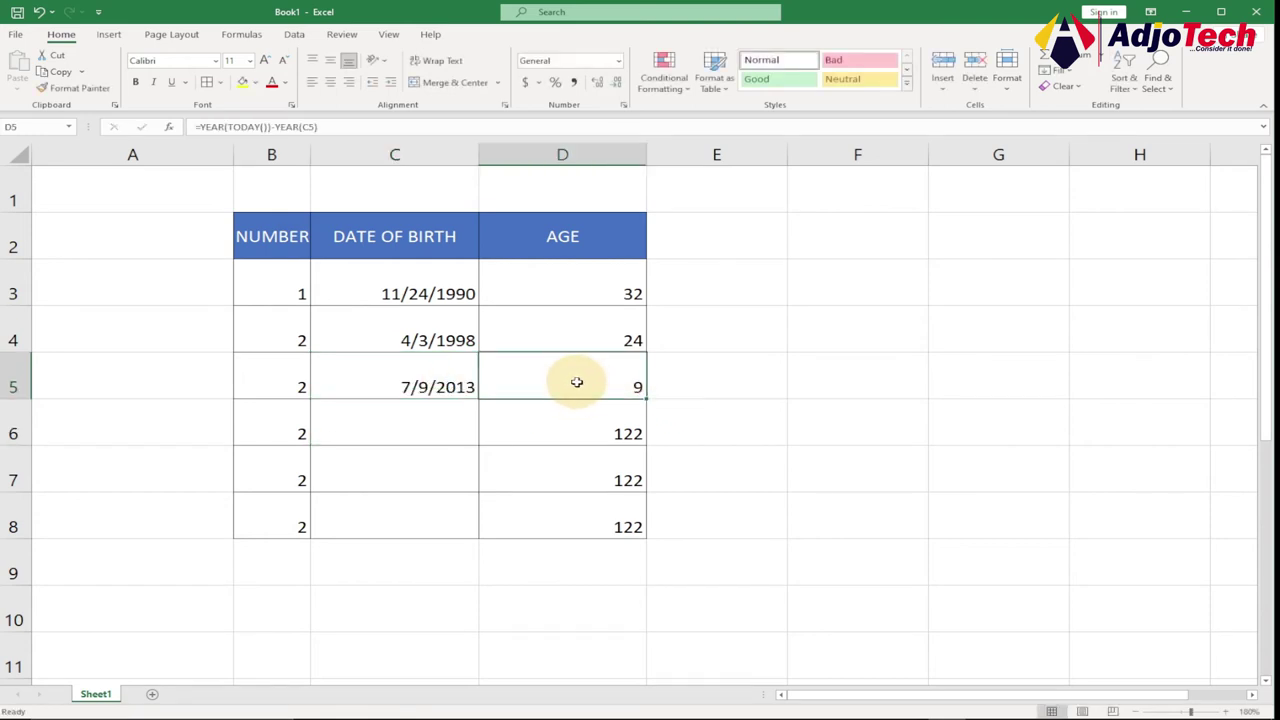
click(430, 447)
click(440, 402)
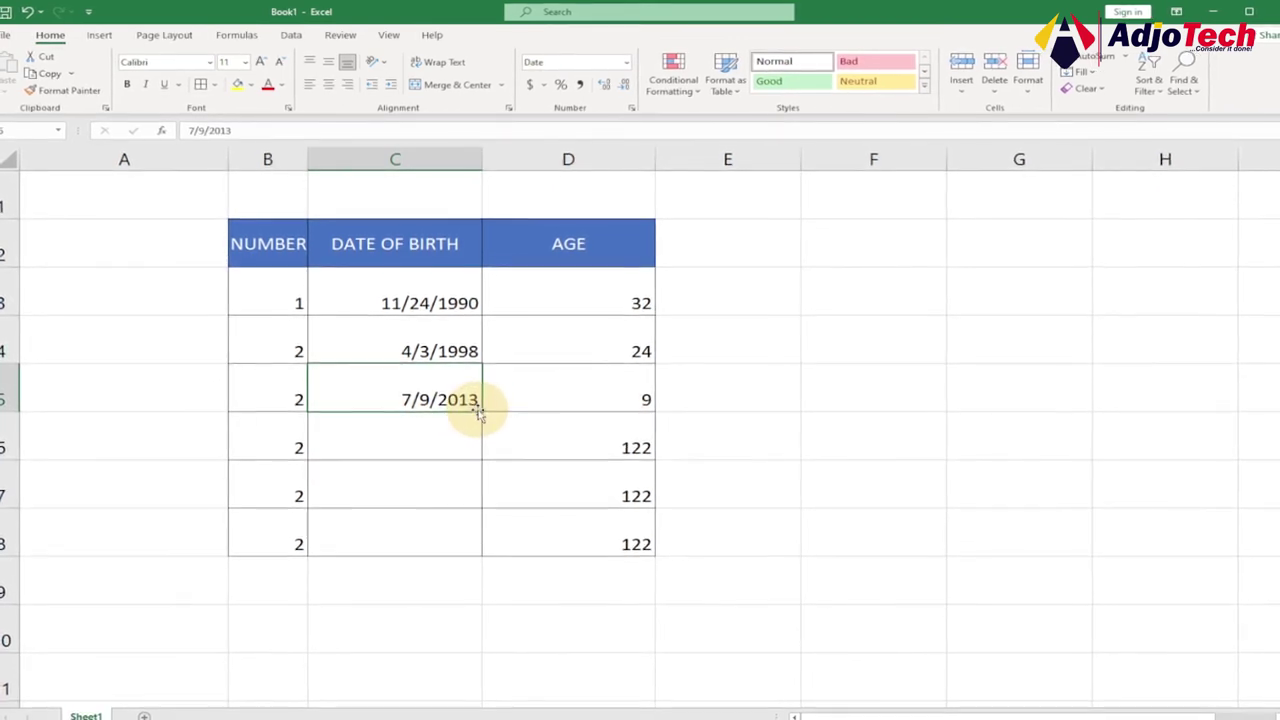
Fill C5's date down through C8 and change C6 to 7/10/2016
drag(480, 410, 474, 529)
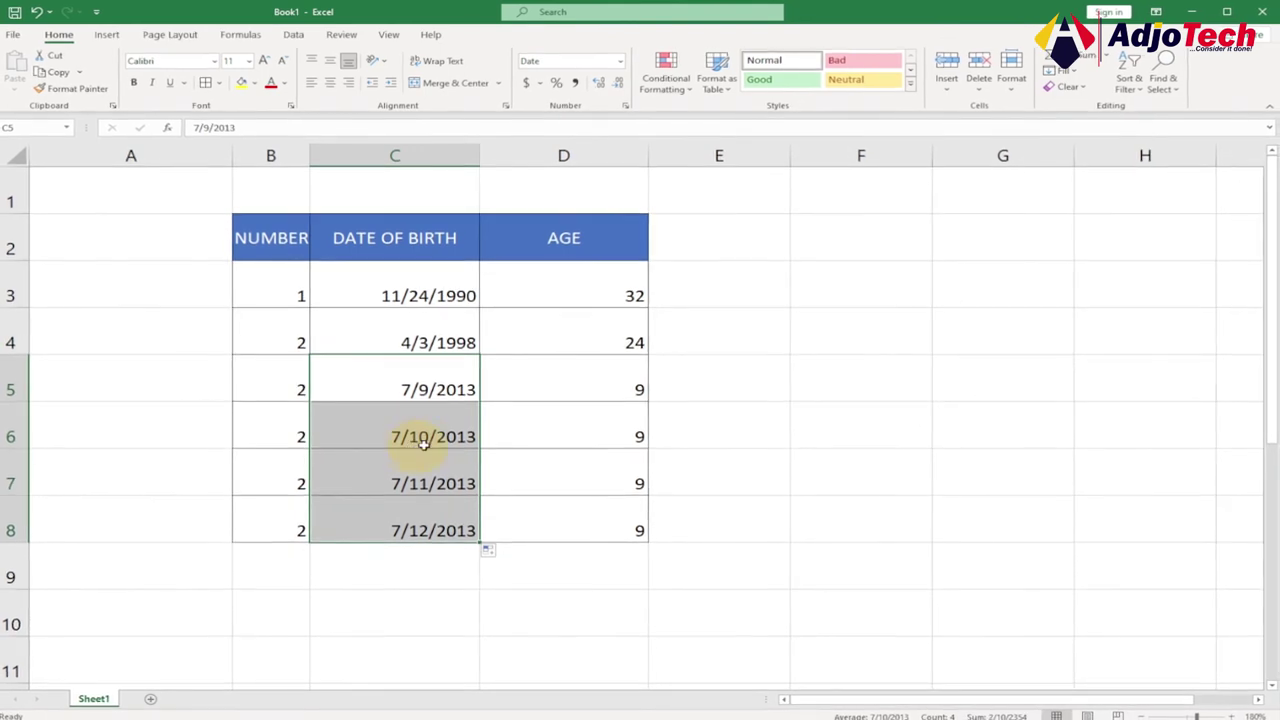
double_click(470, 436)
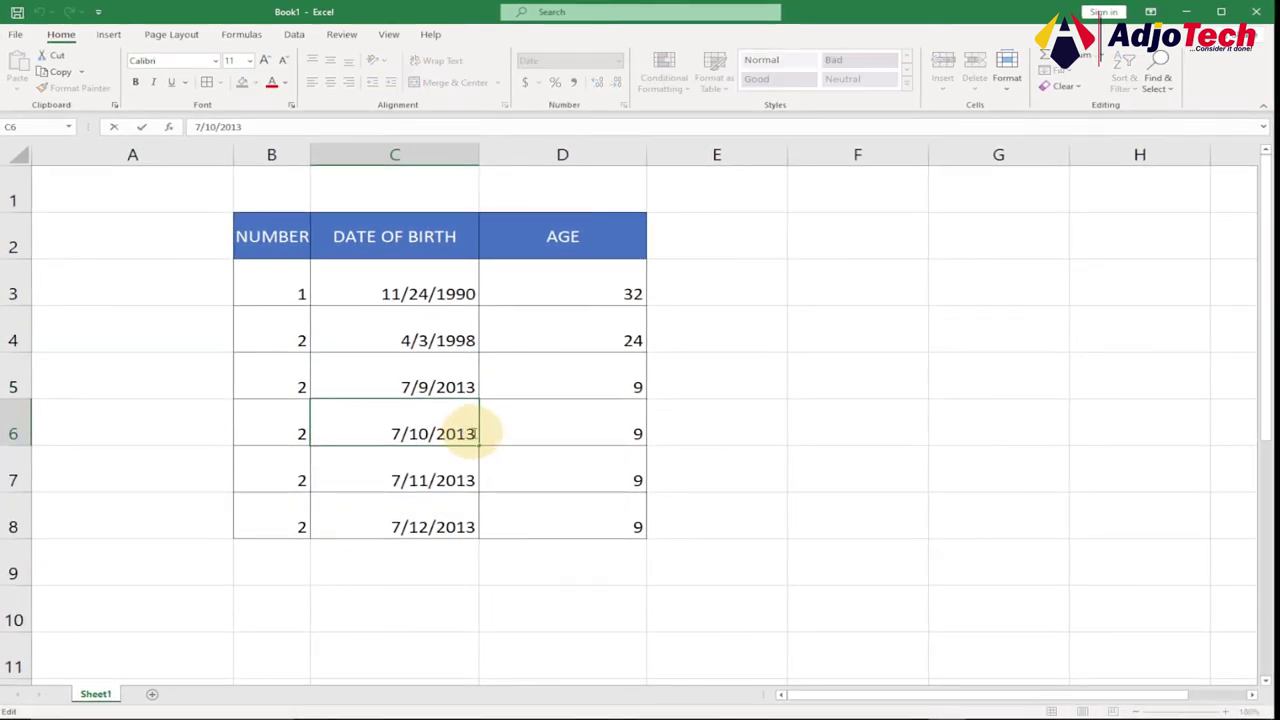
key(BackSpace)
text(6)
key(ctrl+Return)
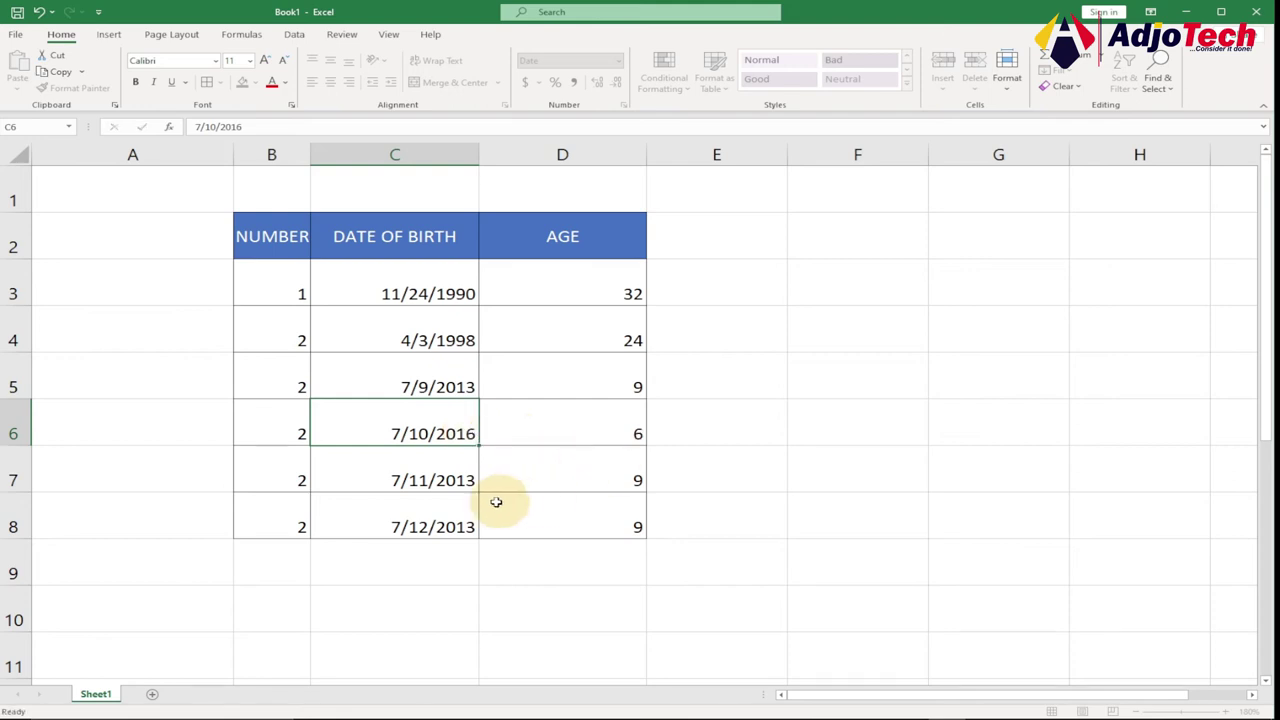
Change C7 to 7/11/2014 and C8 to 7/12/2012, giving ages 8 and 10
click(470, 481)
key(BackSpace)
text(4)
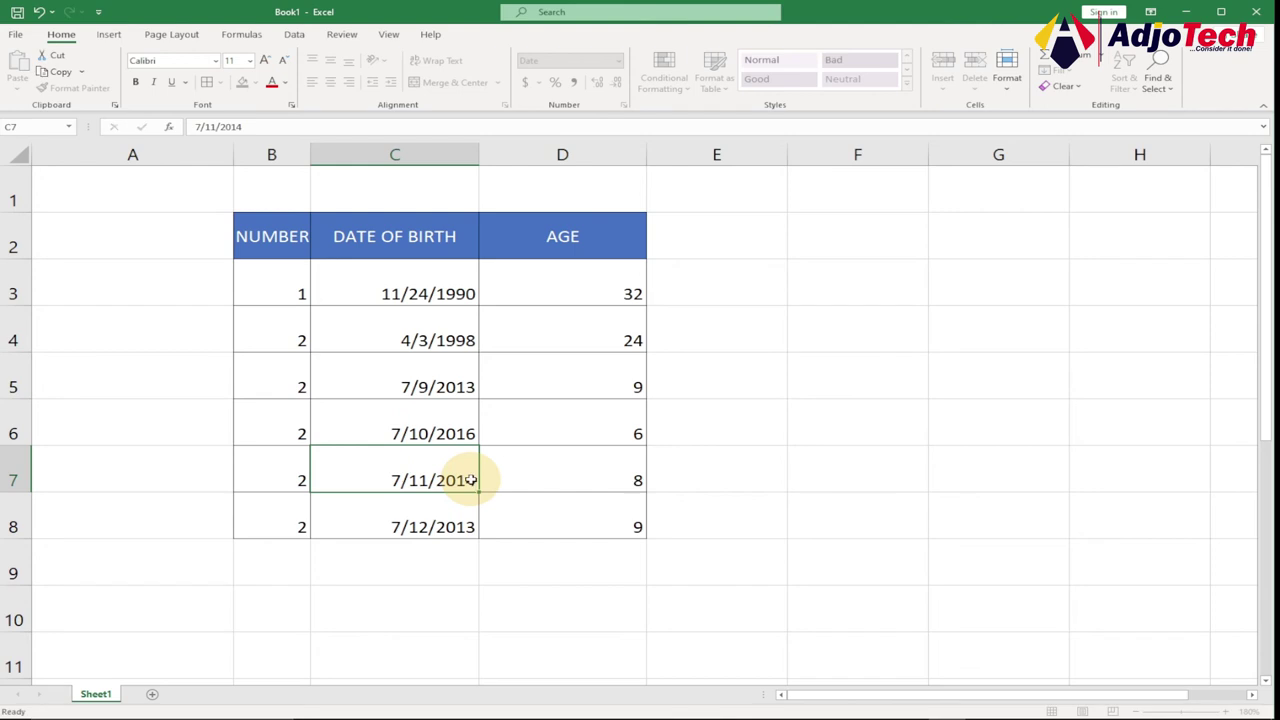
key(Return)
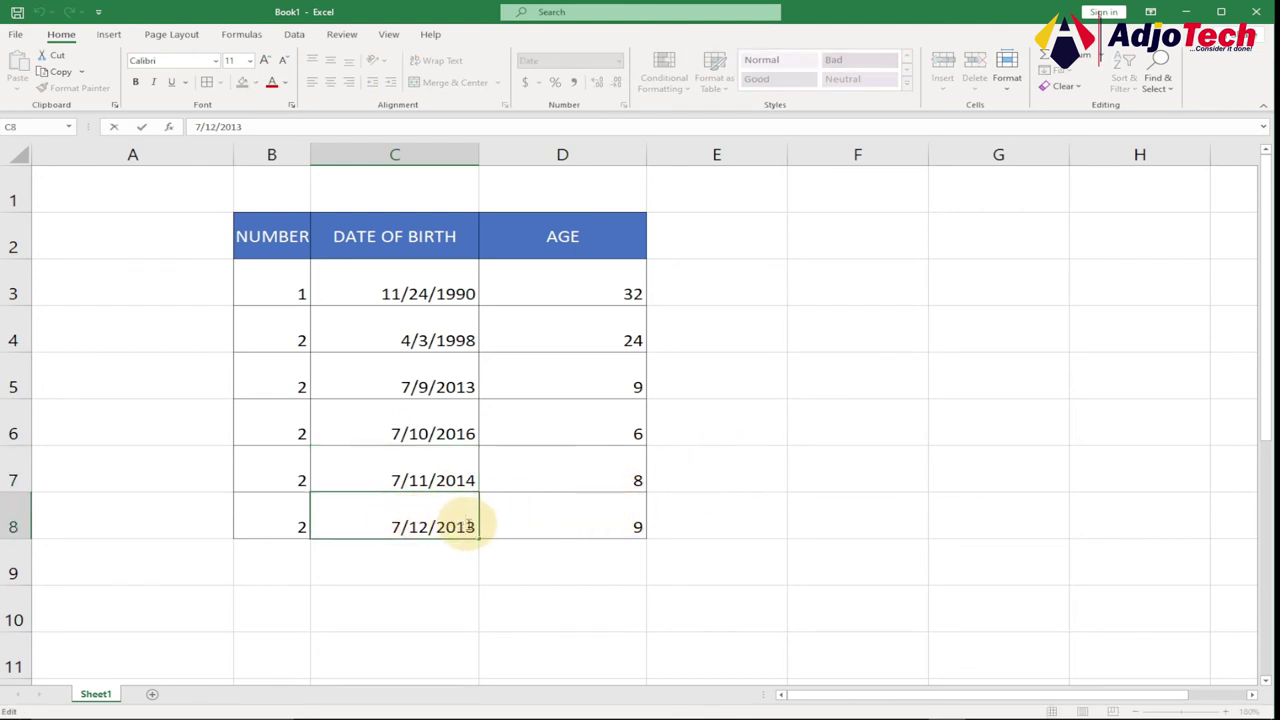
key(BackSpace)
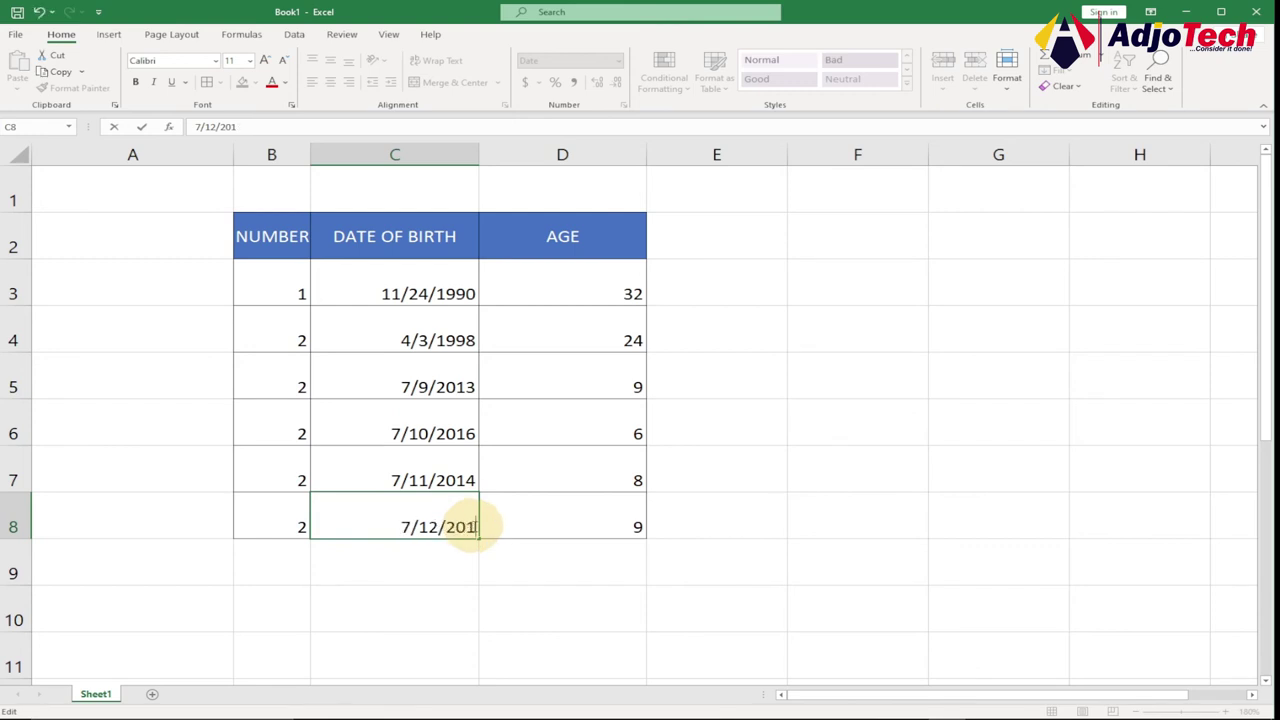
text(2)
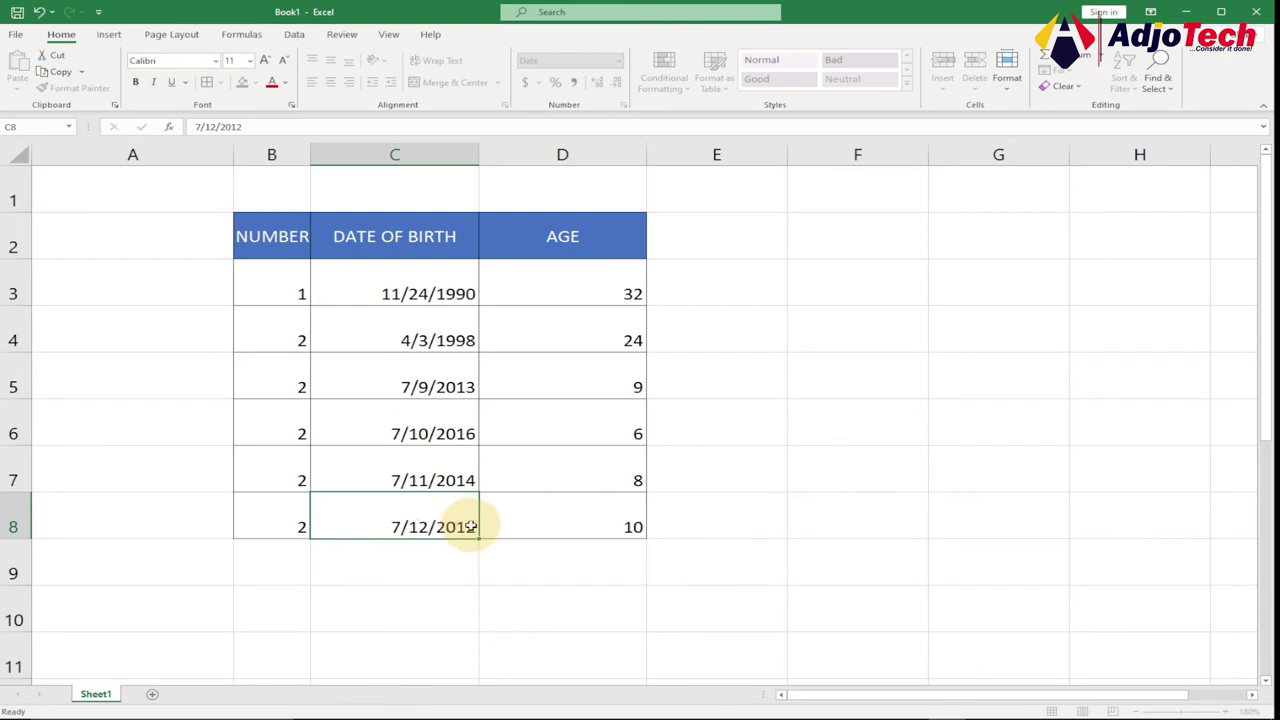
key(Return)
click(422, 515)
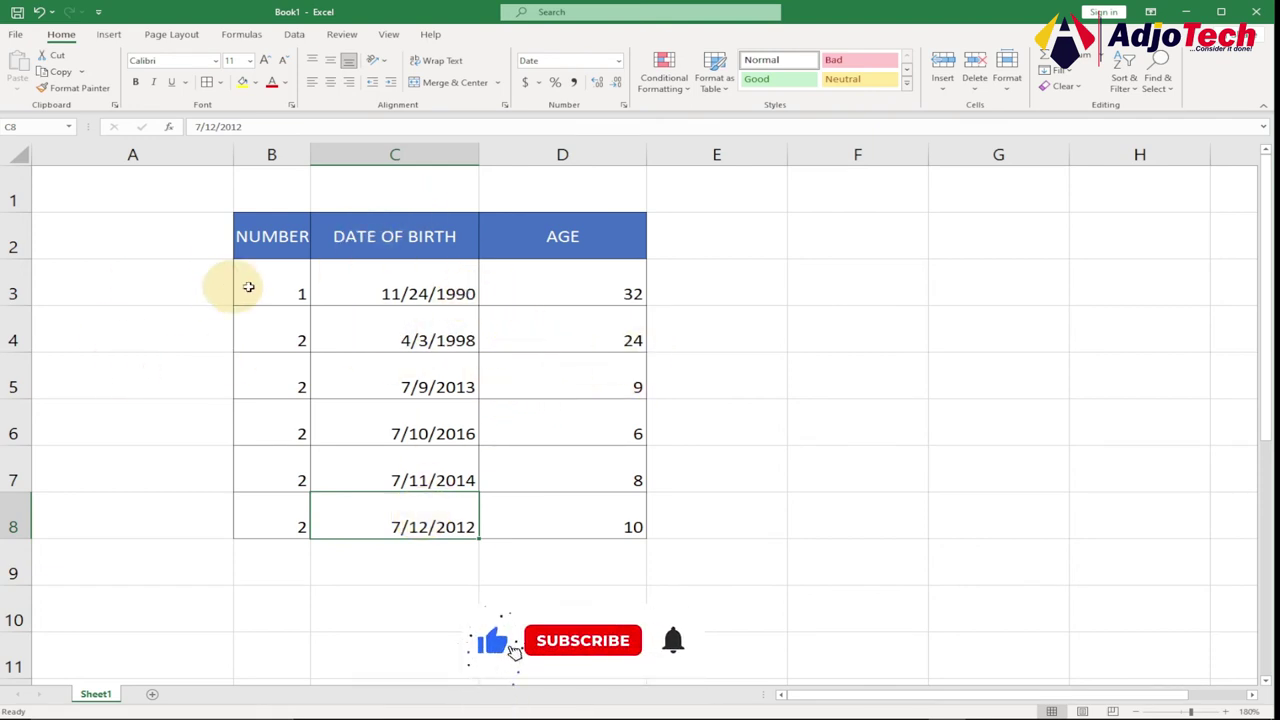
Set D3 to General format so =YEAR(TODAY())-YEAR(C3) displays the age 32
double_click(590, 292)
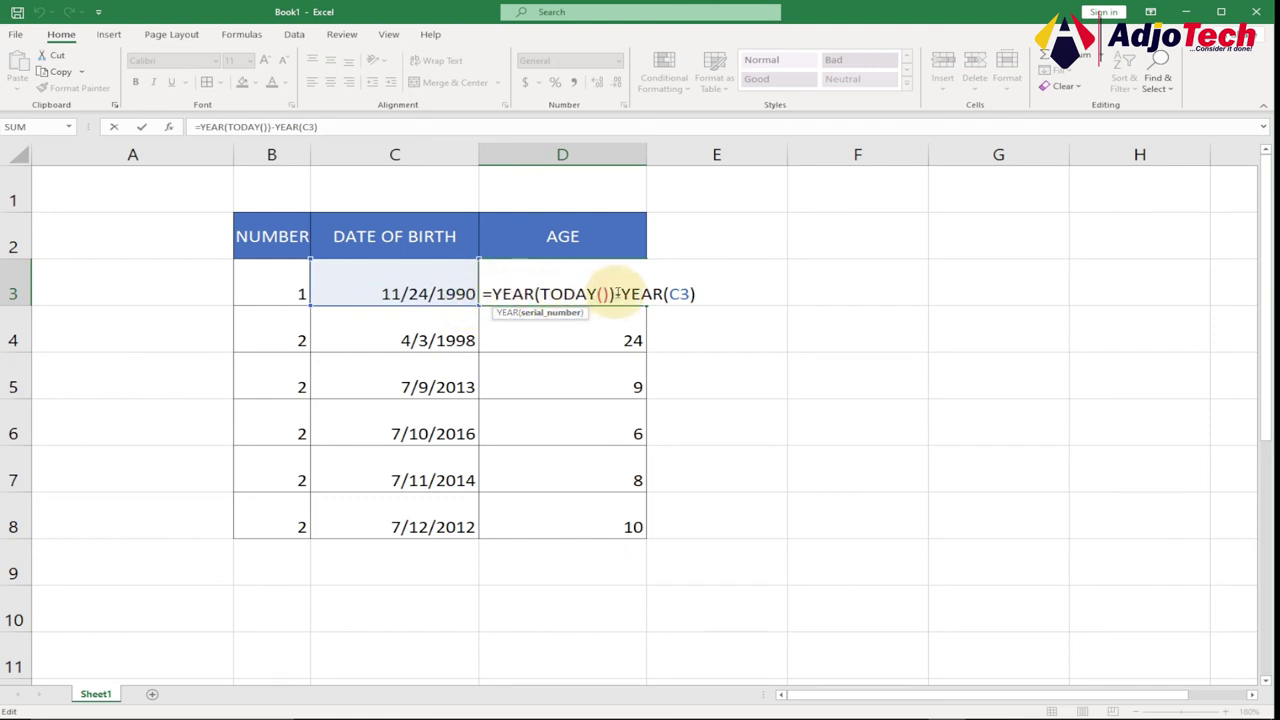
key(Return)
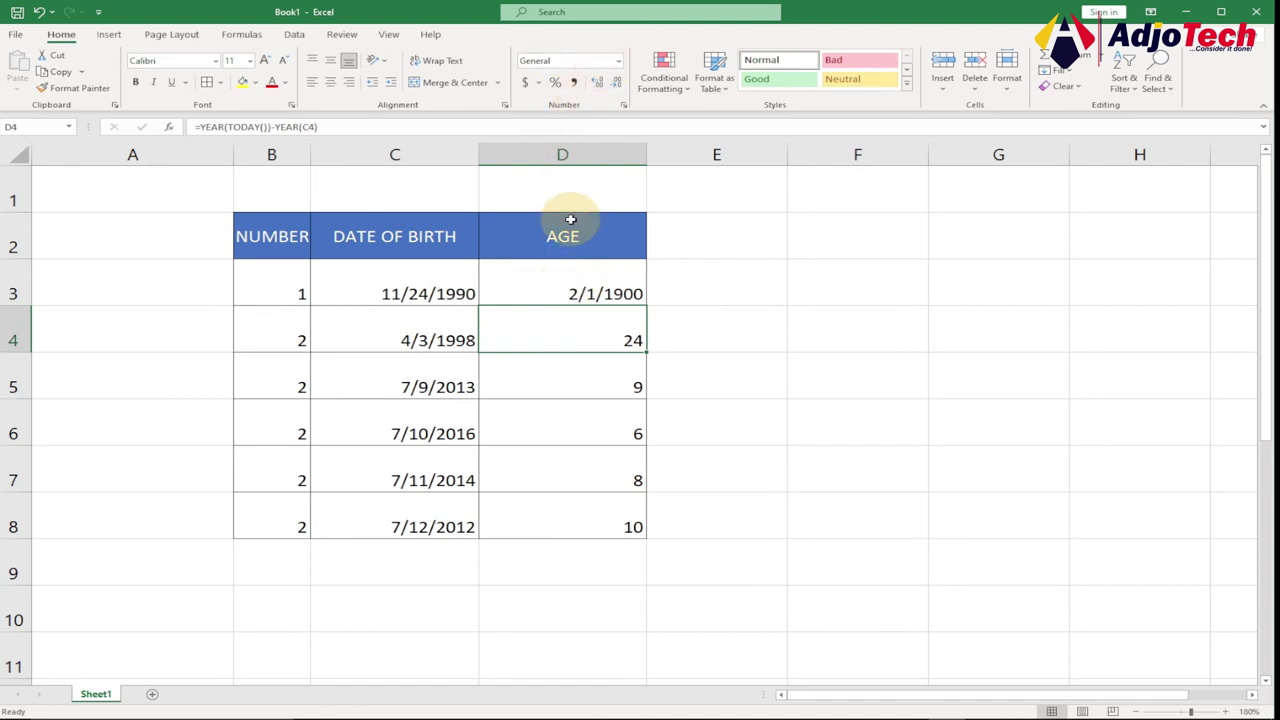
click(550, 287)
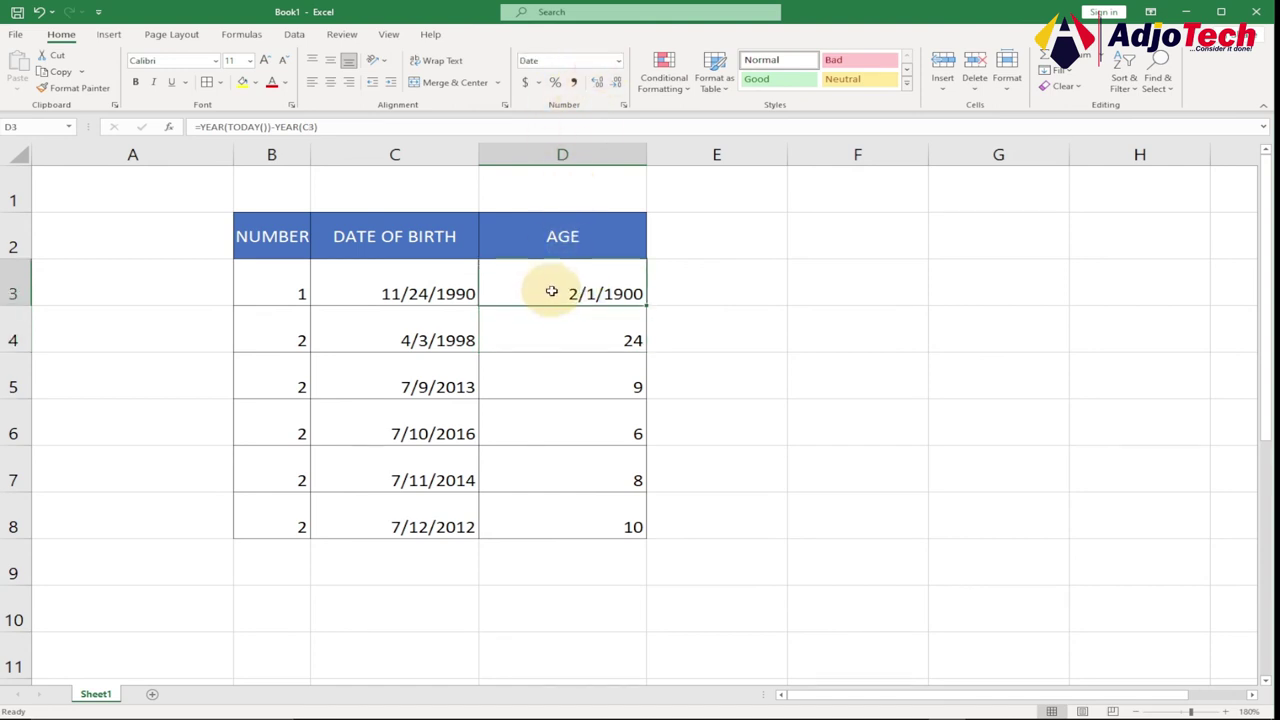
click(619, 64)
click(575, 82)
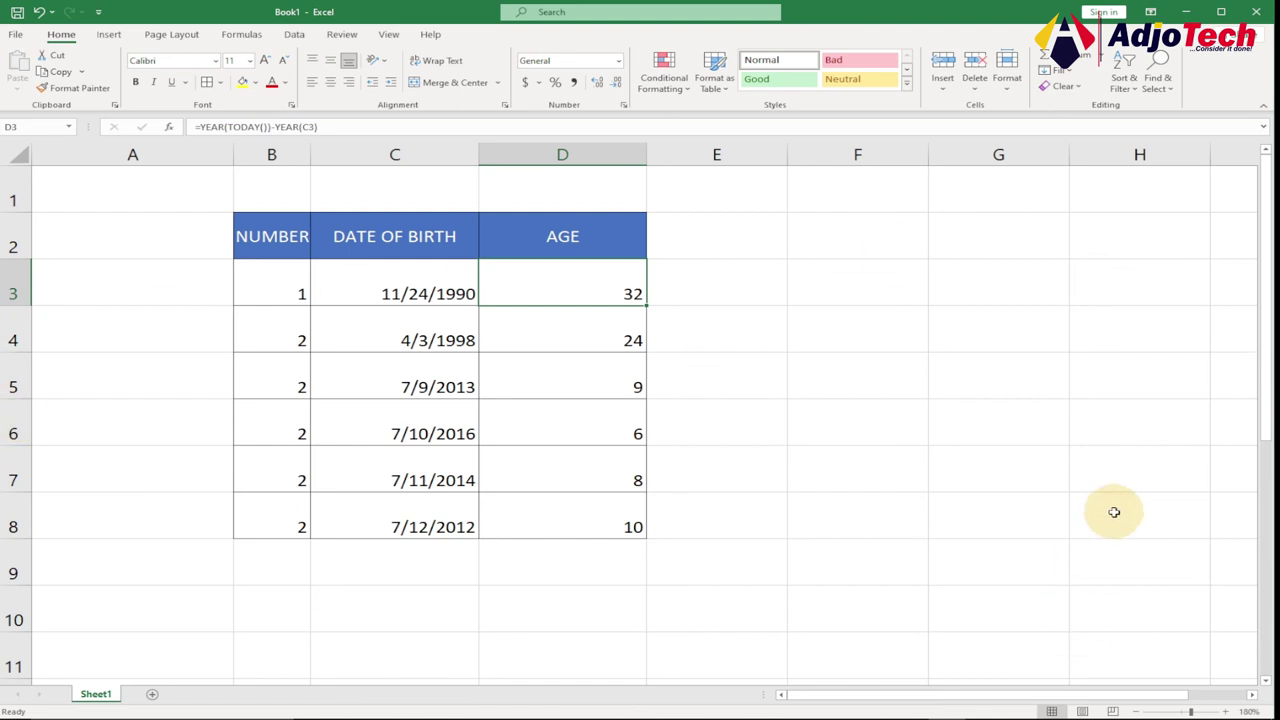
double_click(578, 292)
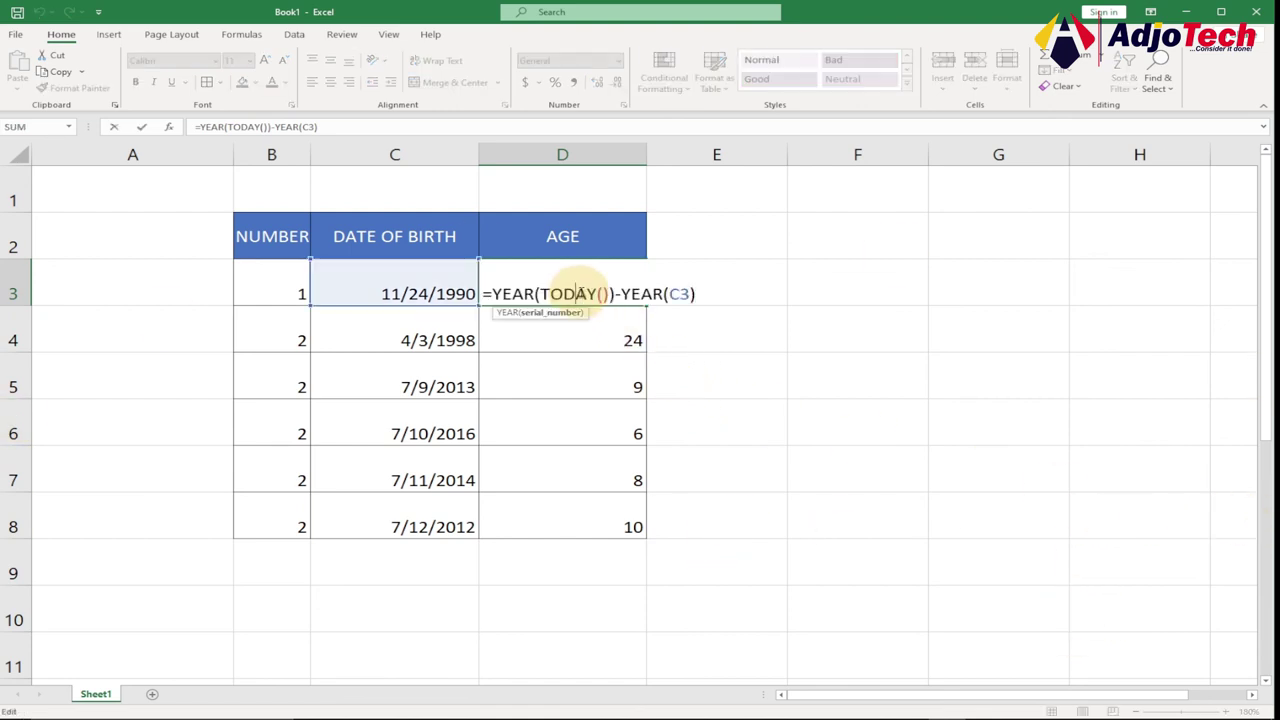